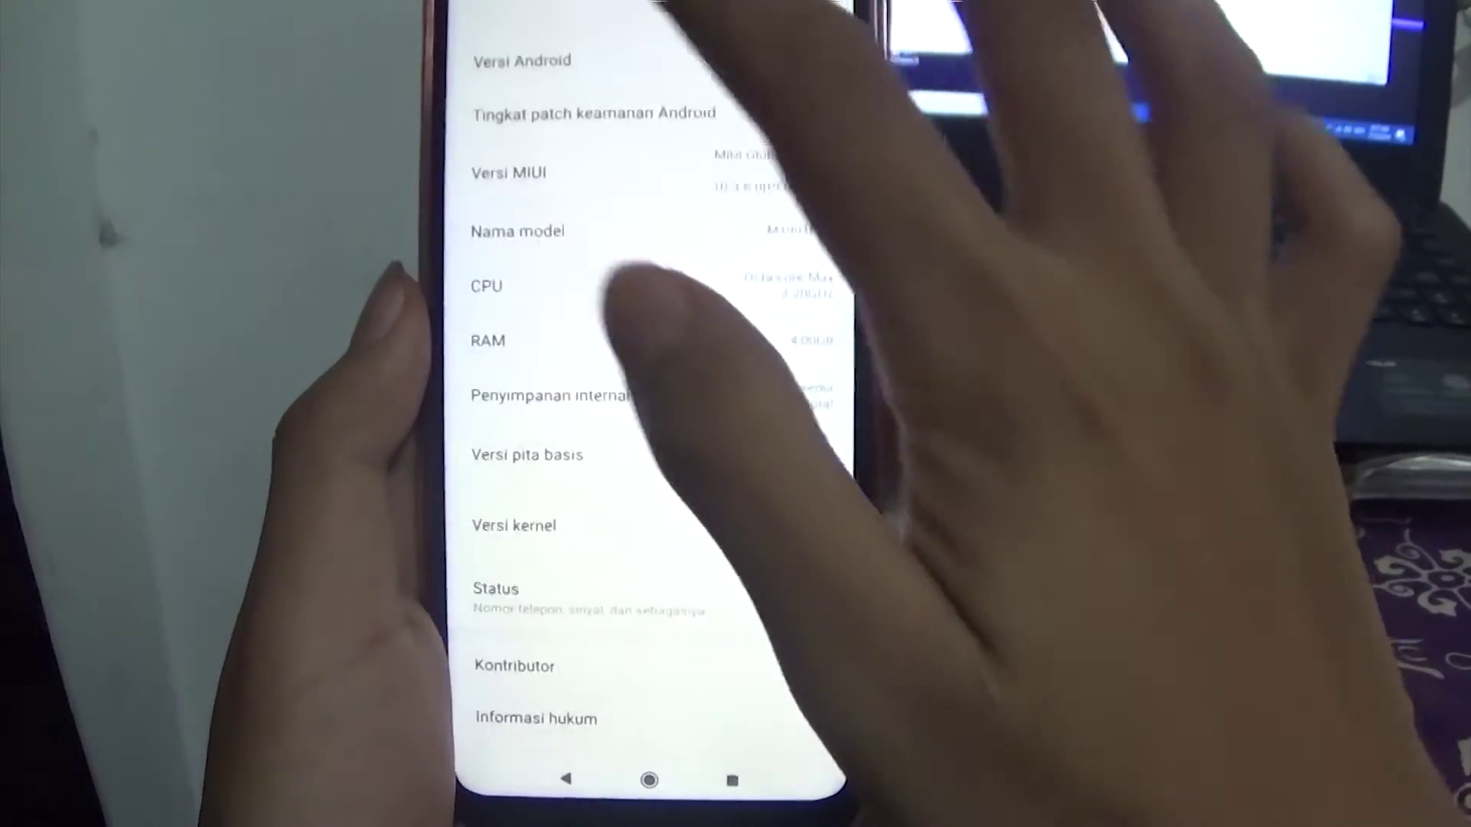
Step: Open the developer options (Opsi pengembang) within the phone's additional settings (Setelan tambahan)
key("Escape")
scroll(628, 414, "down", 5)
scroll(628, 414, "down", 5)
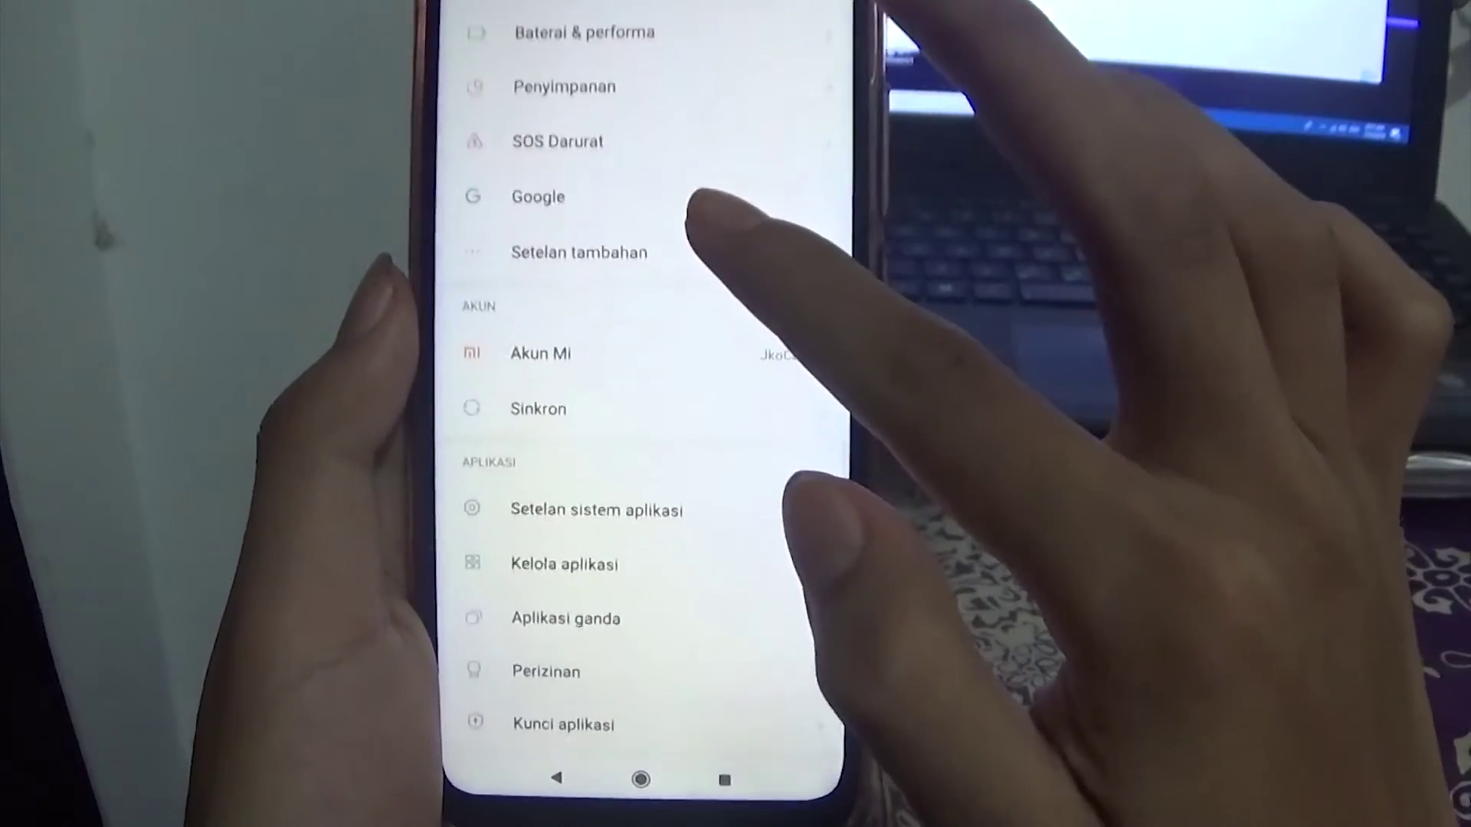
left_click(590, 243)
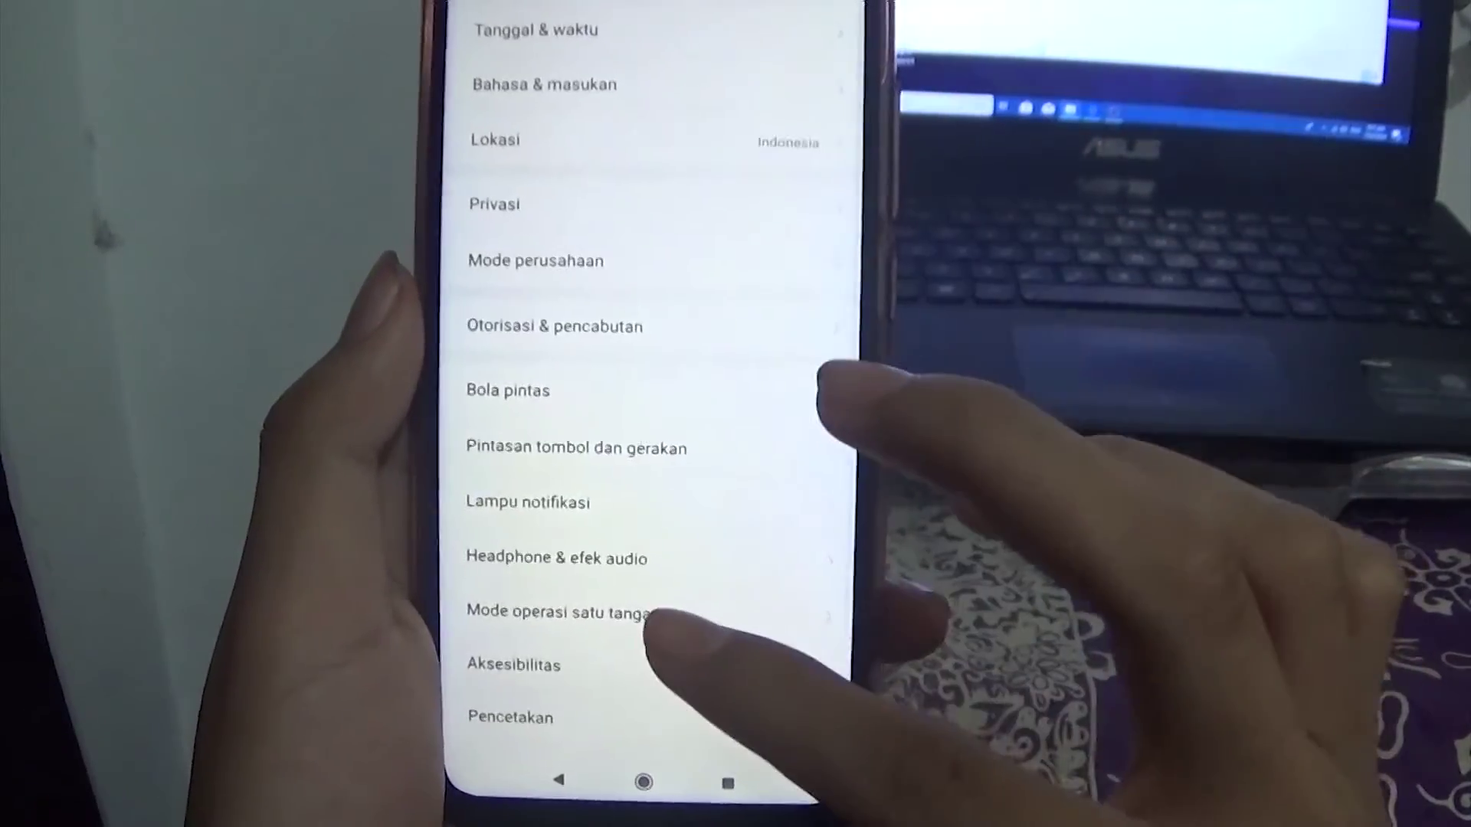
scroll(636, 414, "down", 3)
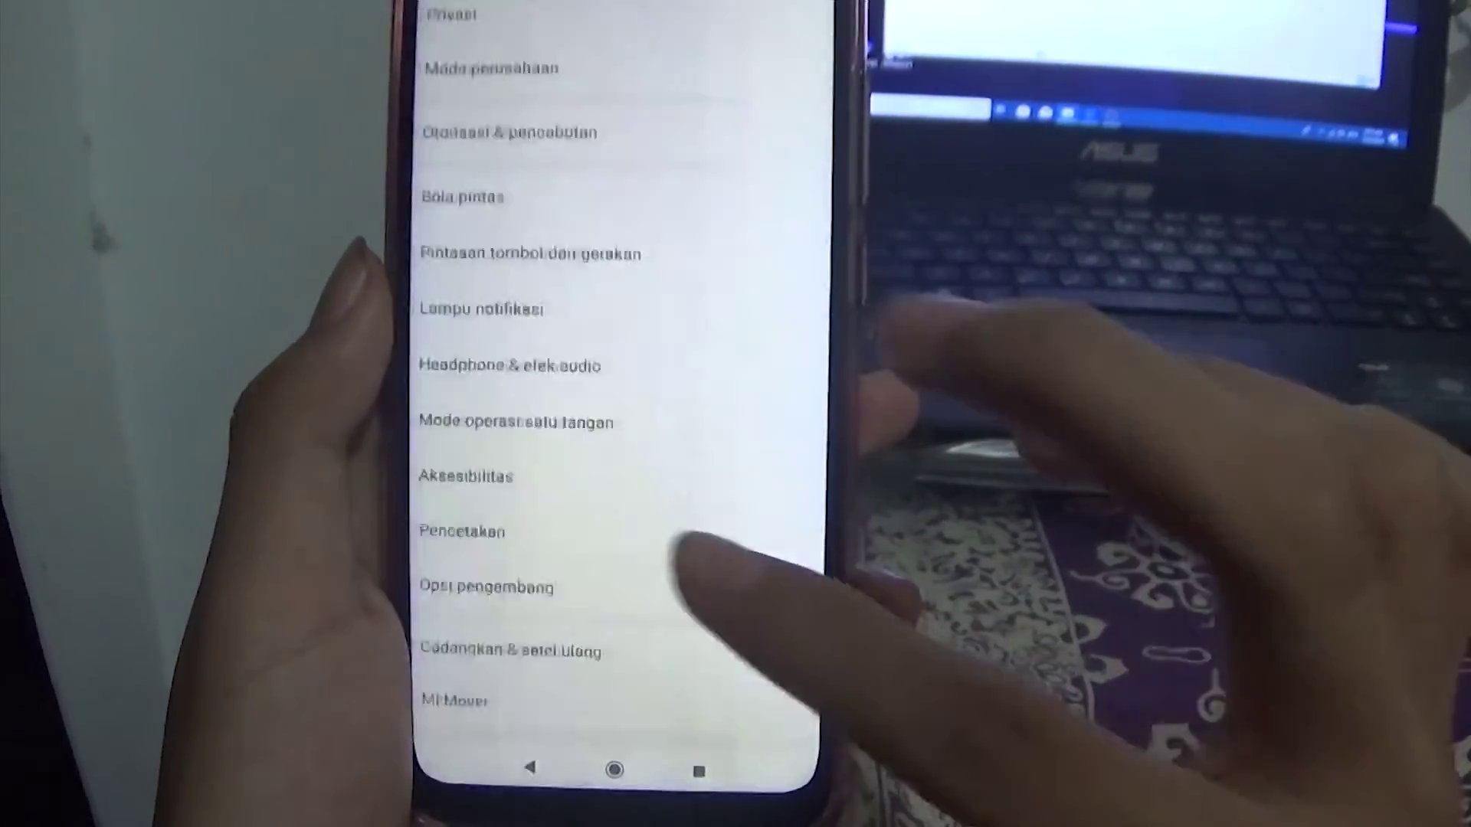
left_click(674, 587)
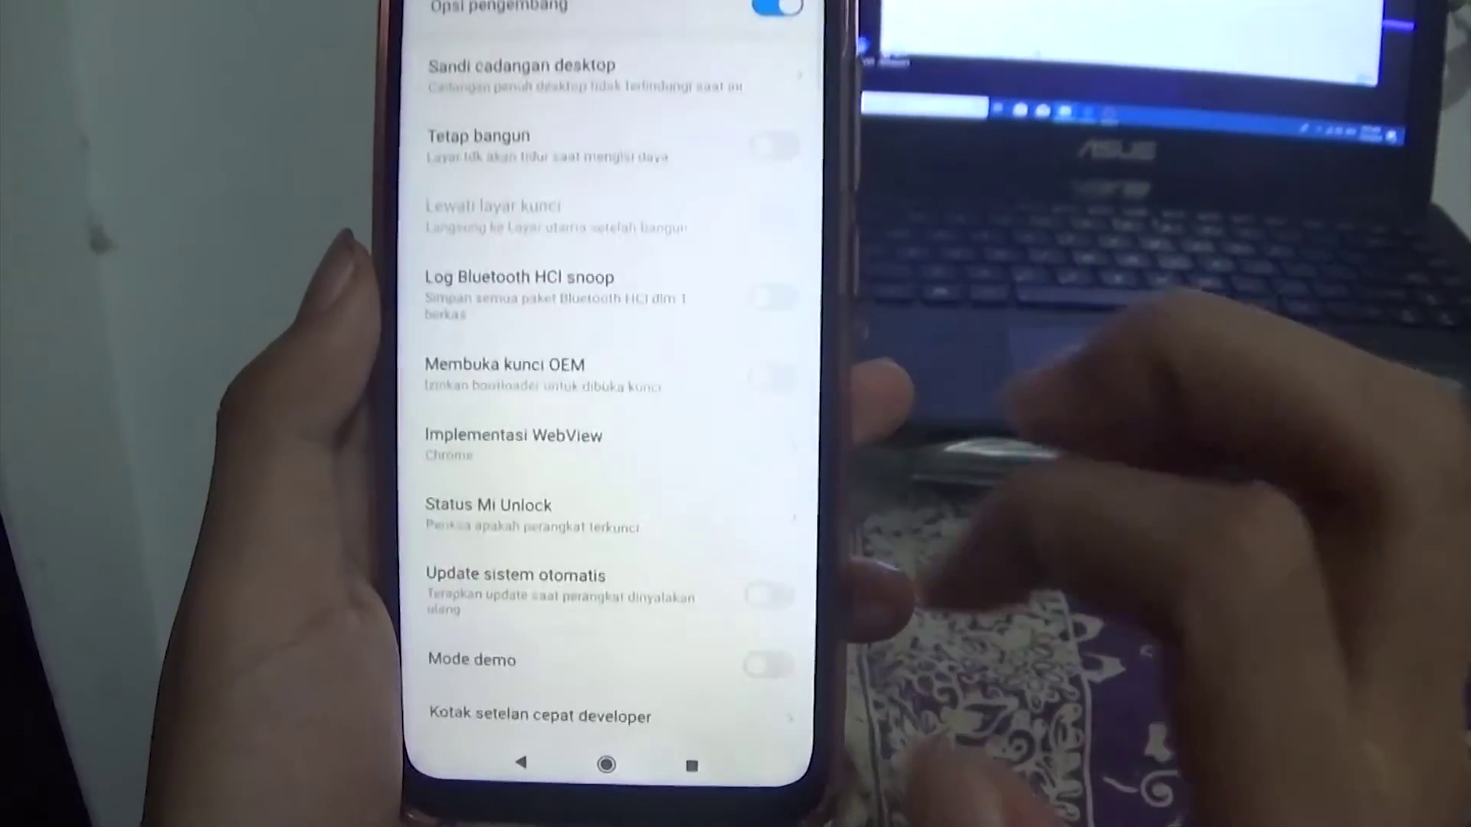
Step: Enable USB debugging (Debugging USB) on the phone, allow it in the confirmation, and leave the developer options
scroll(613, 383, "down", 5)
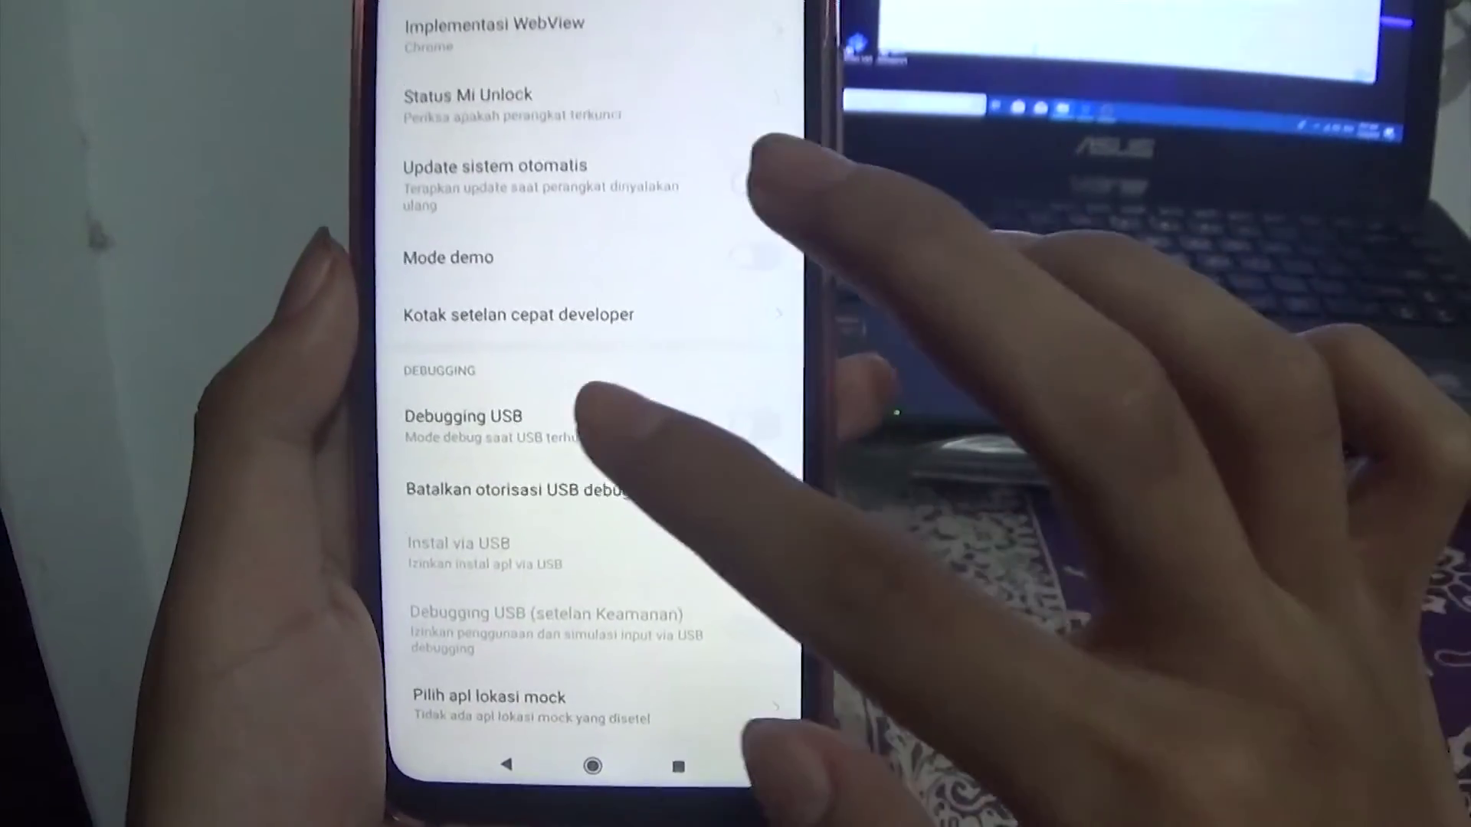
left_click(705, 498)
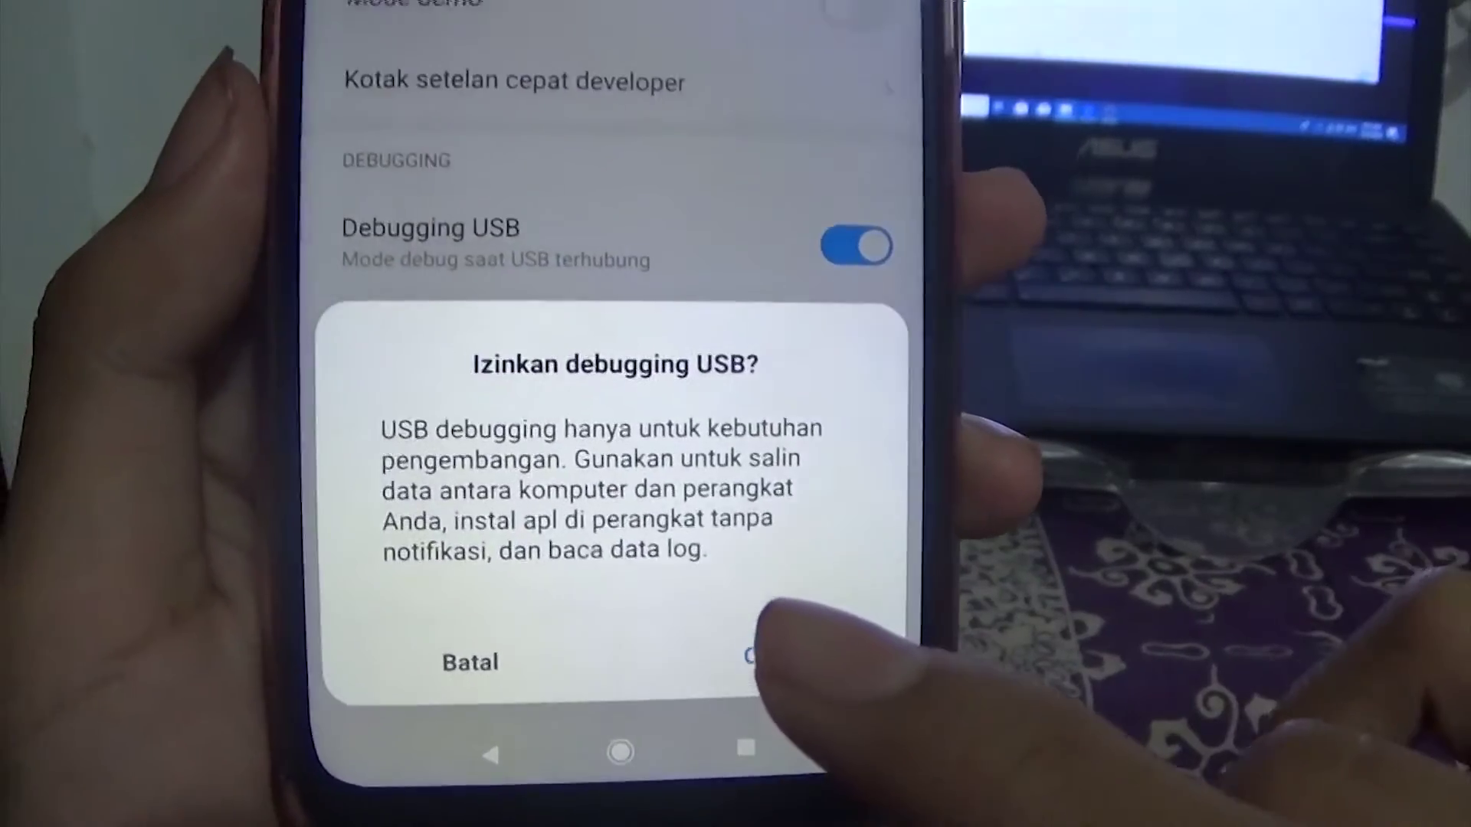
left_click(717, 646)
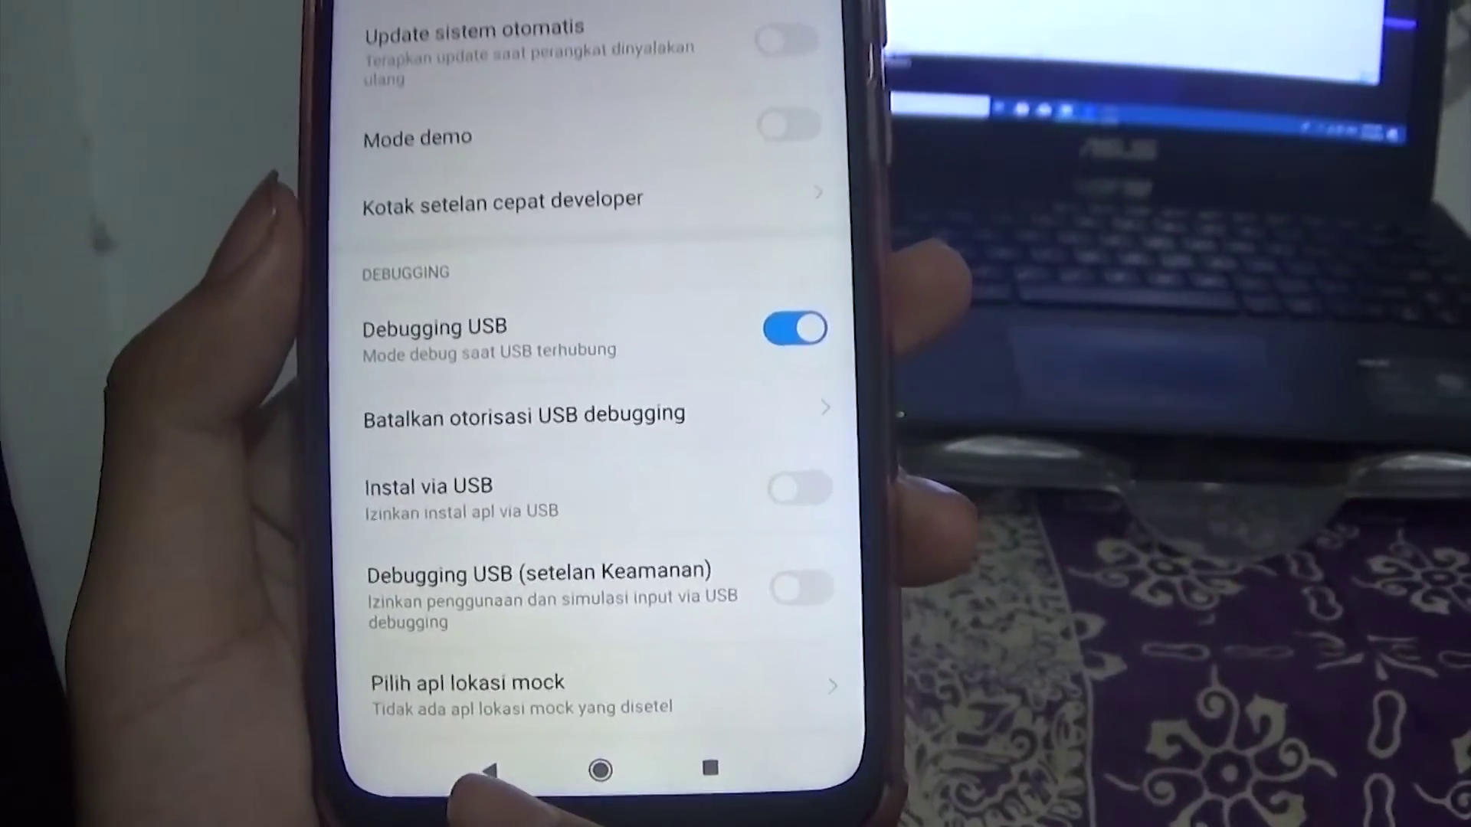
left_click(493, 764)
left_click(493, 764)
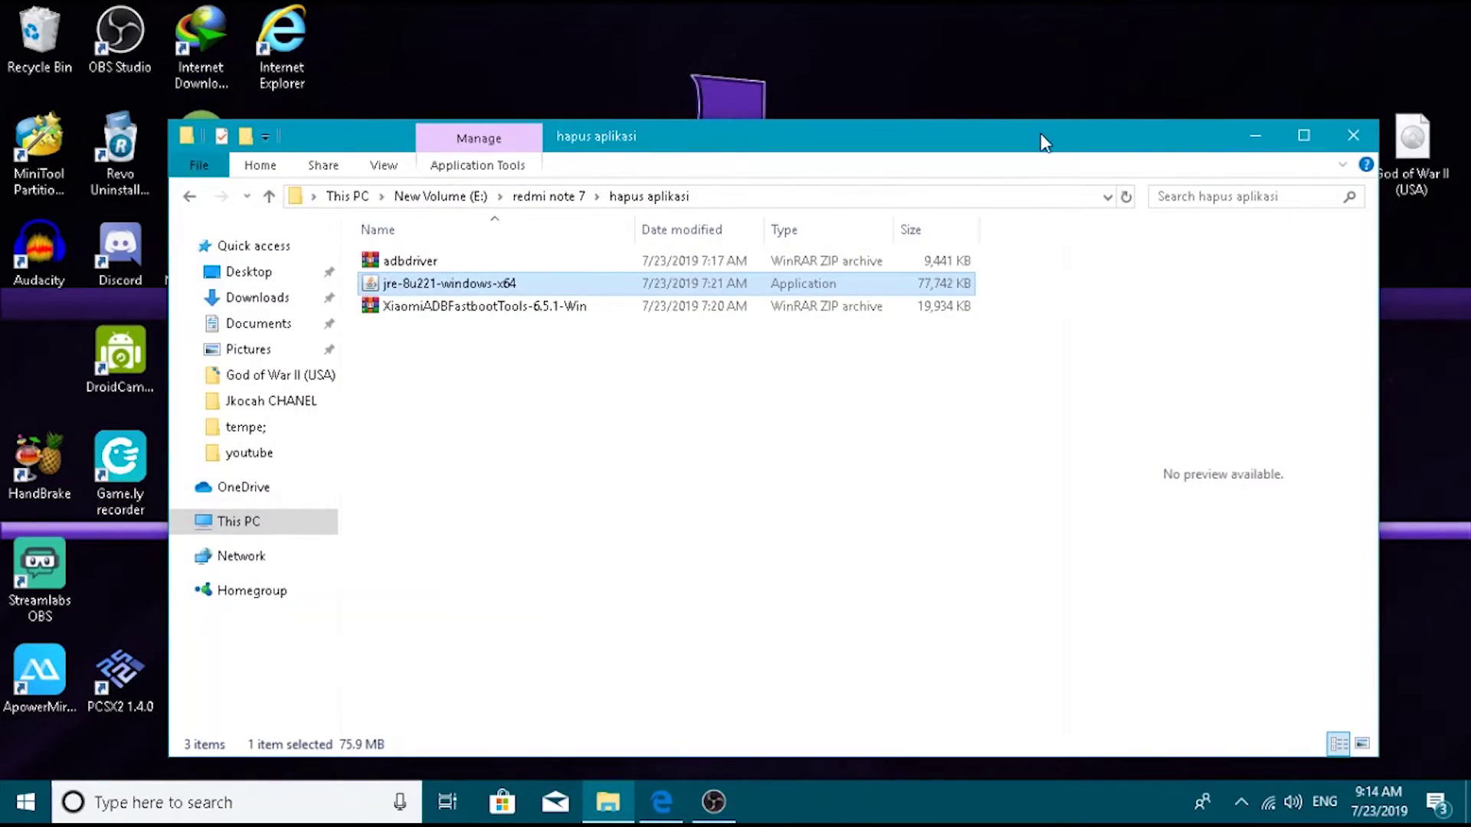
Step: On the PC, extract the adbdriver archive directly into the hapus aplikasi folder in File Explorer
left_click_drag(1040, 132, 1045, 55)
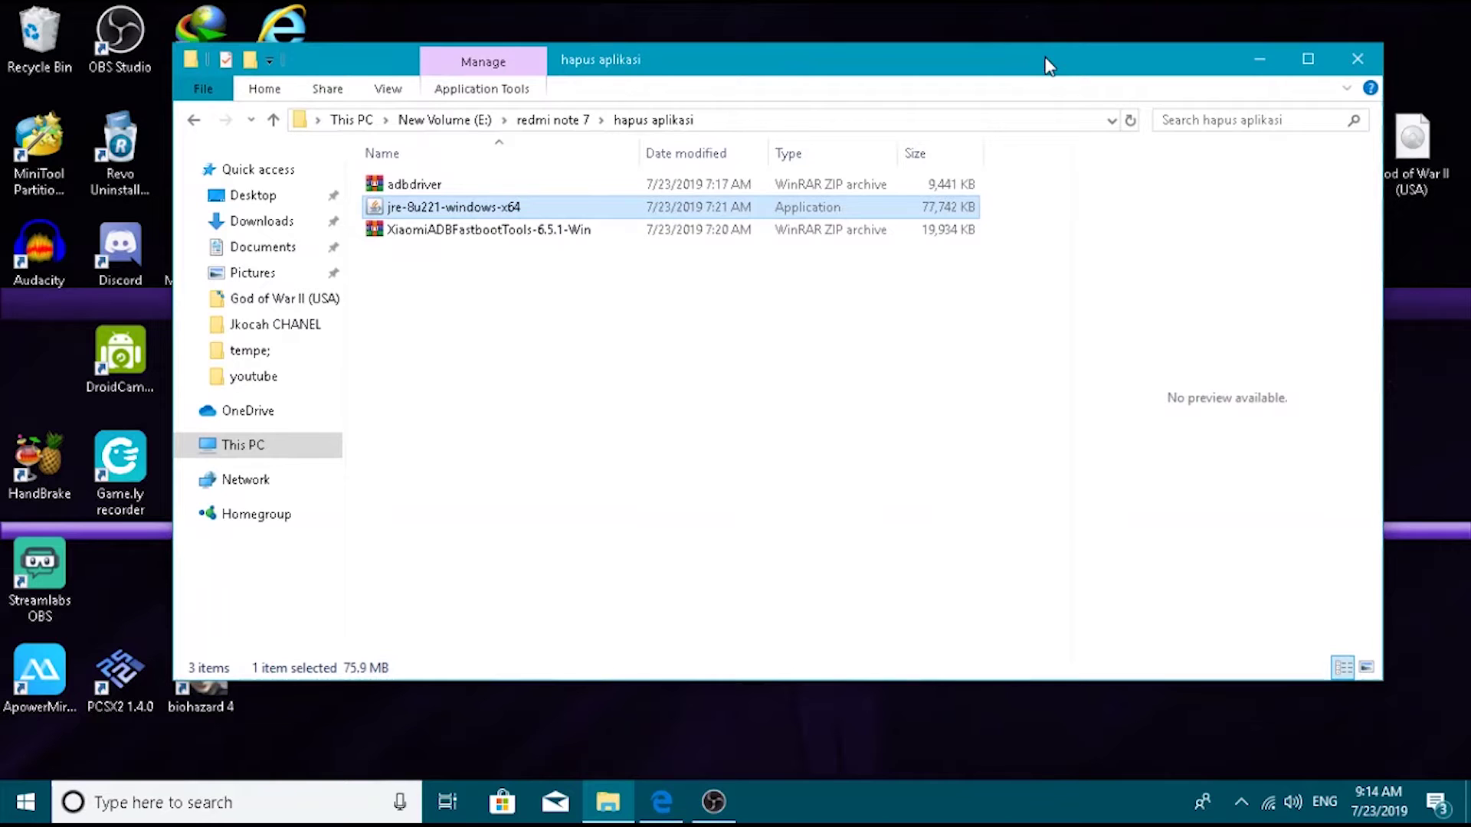
left_click(601, 188)
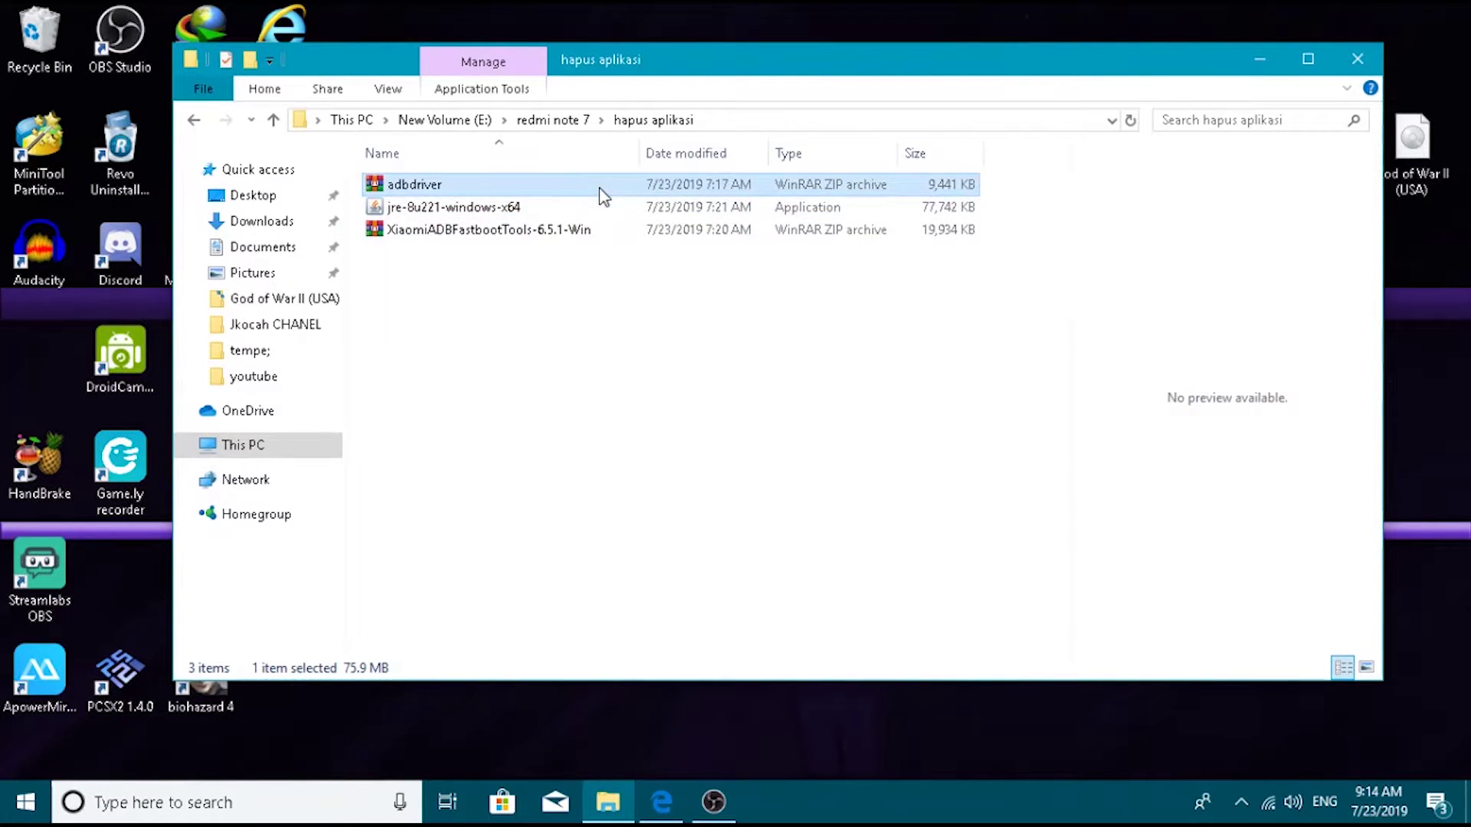
right_click(549, 183)
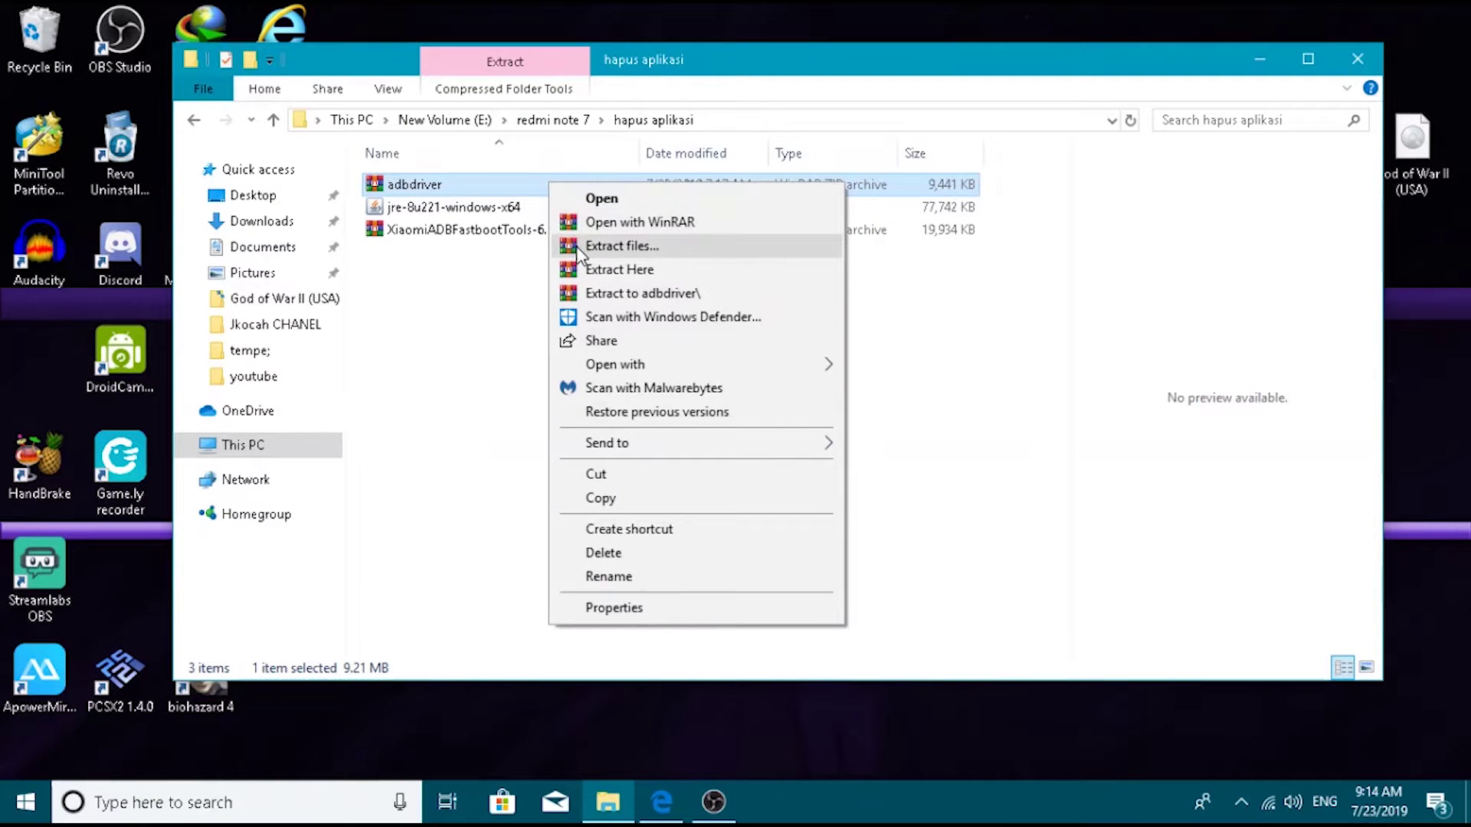
left_click(587, 268)
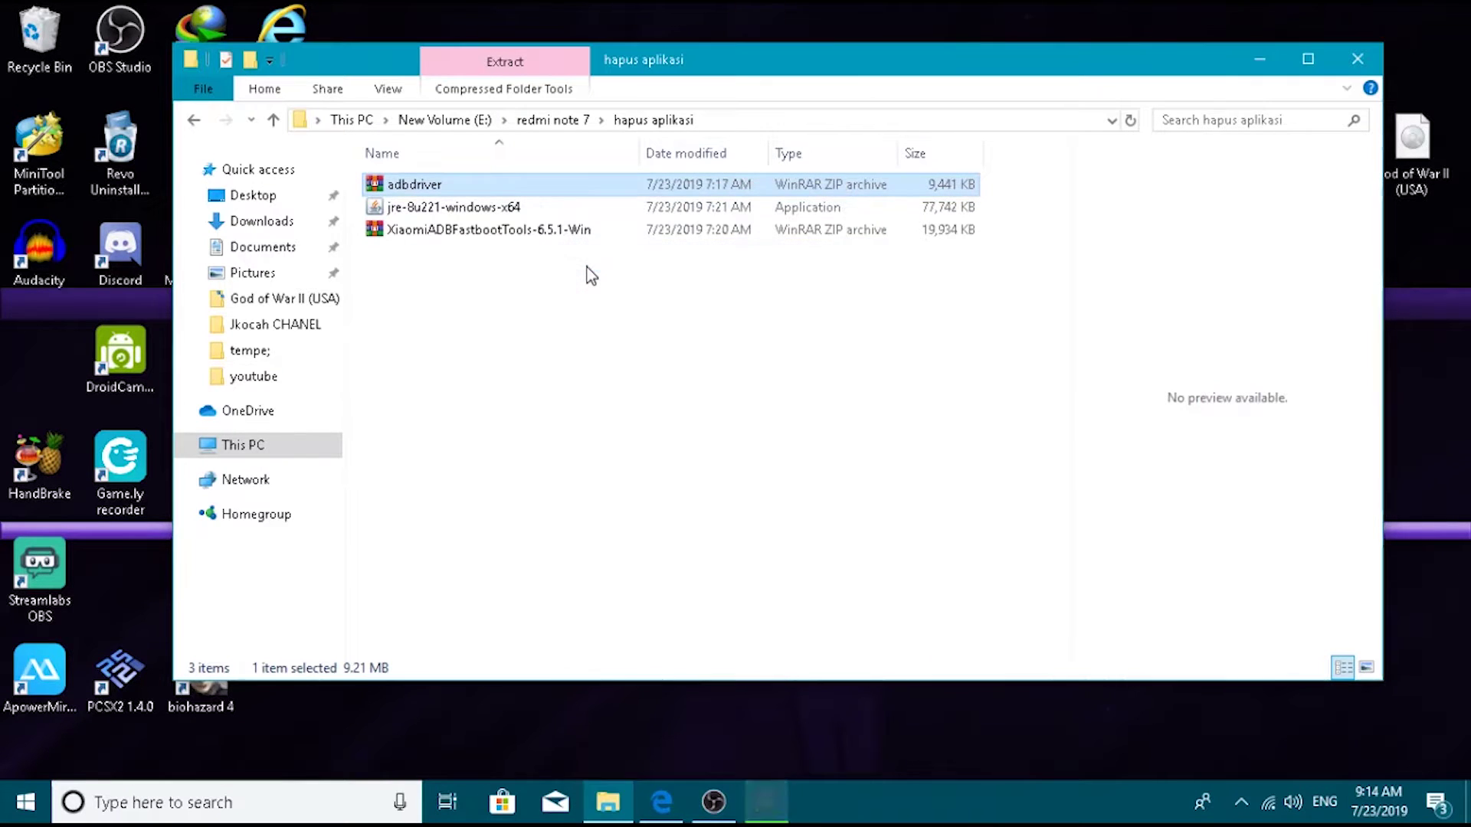
left_click(557, 324)
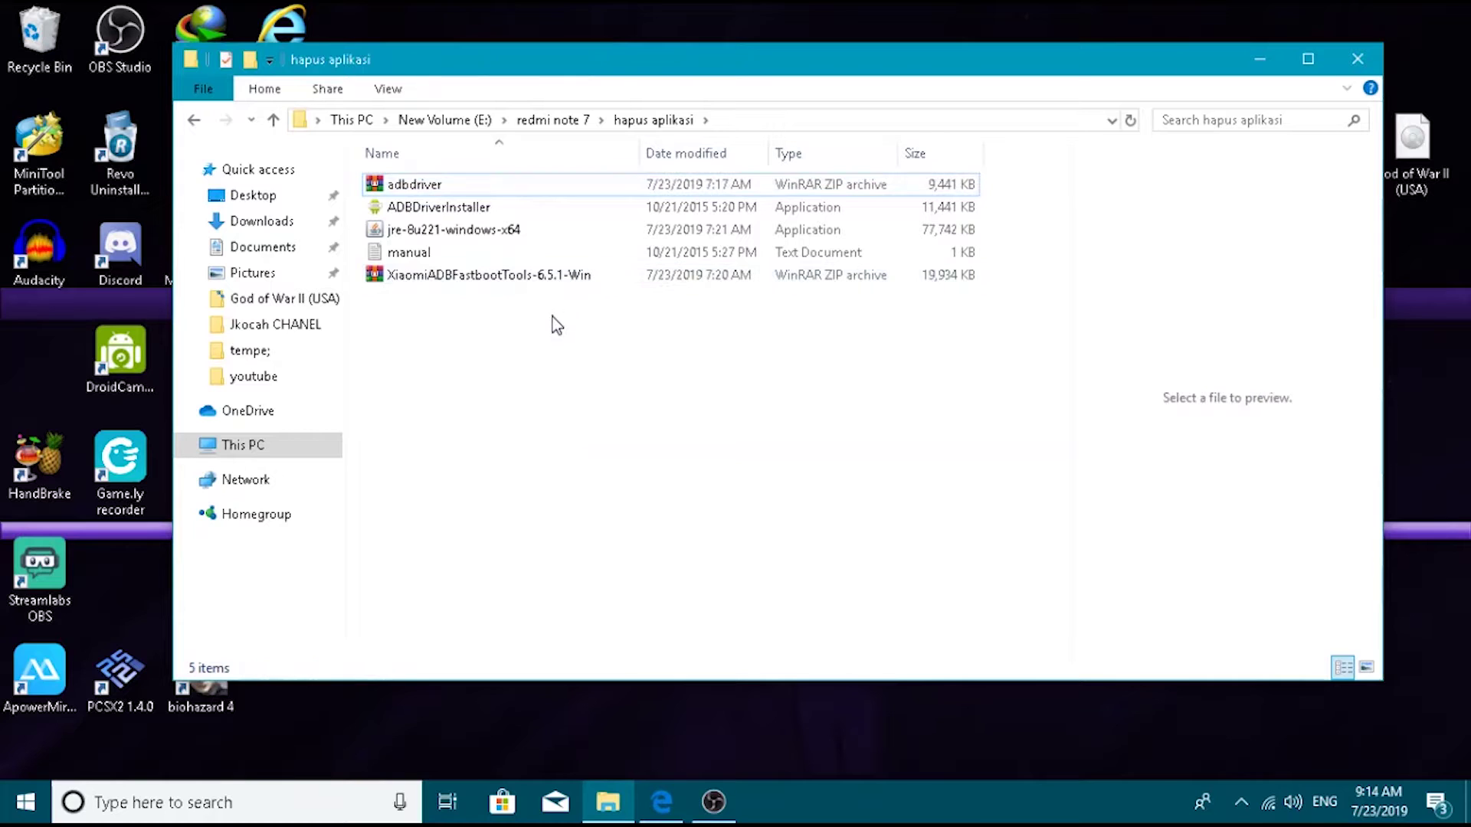
Step: Run ADBDriverInstaller, install the driver for the listed ADB Device, and close the installer
left_click(477, 217)
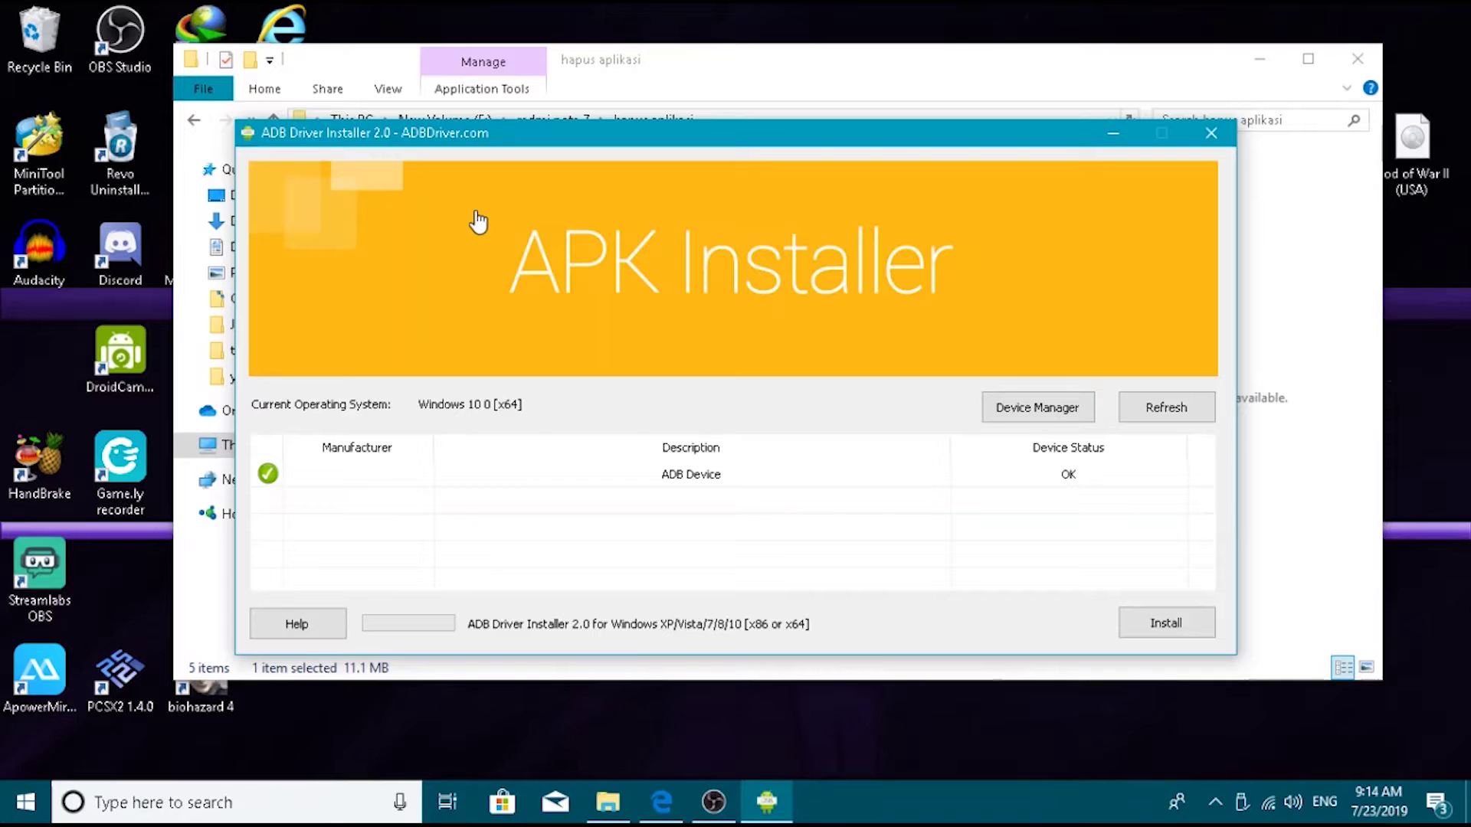
left_click(577, 477)
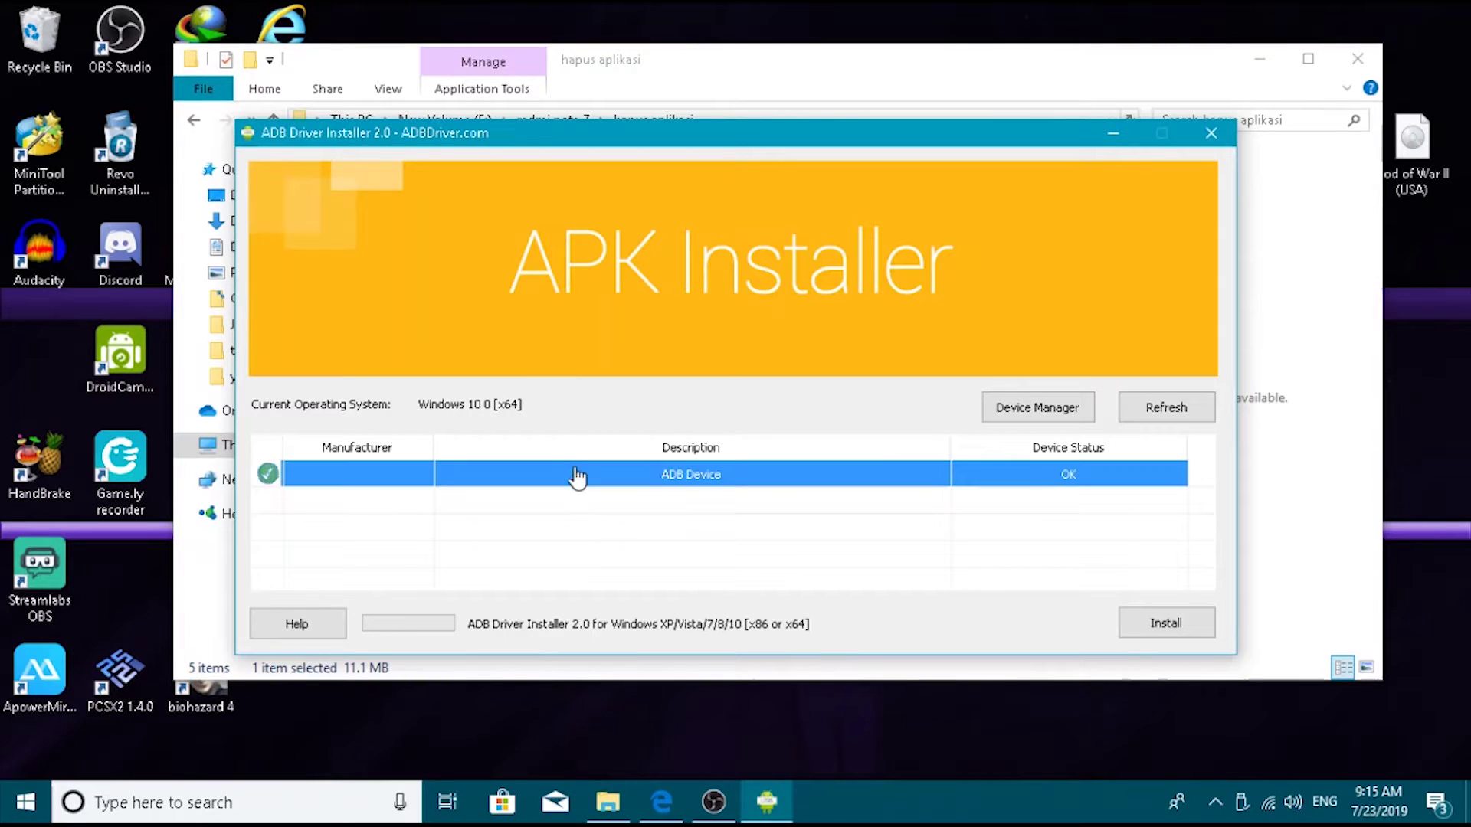
left_click(1153, 627)
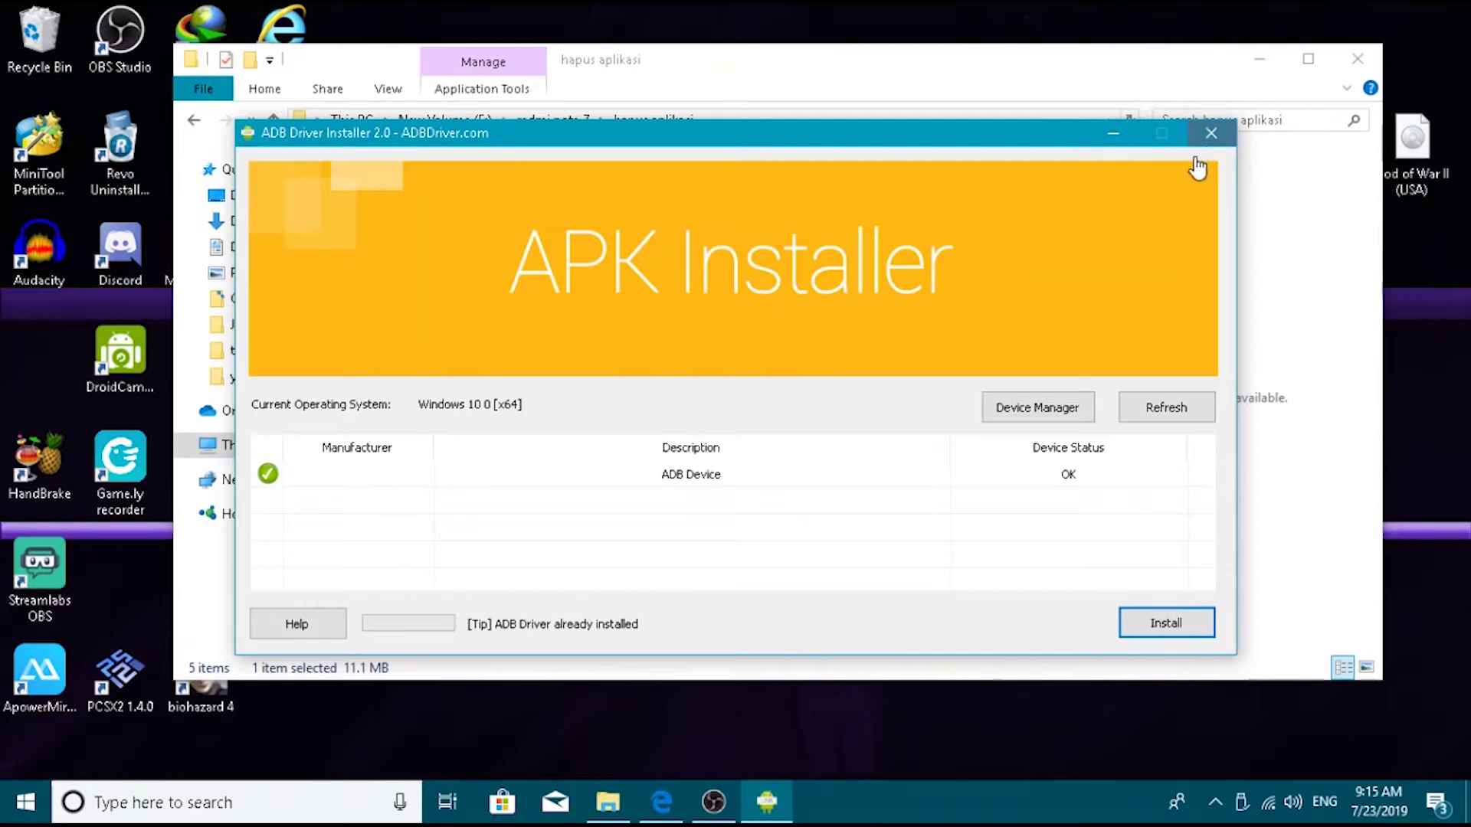
left_click(1210, 133)
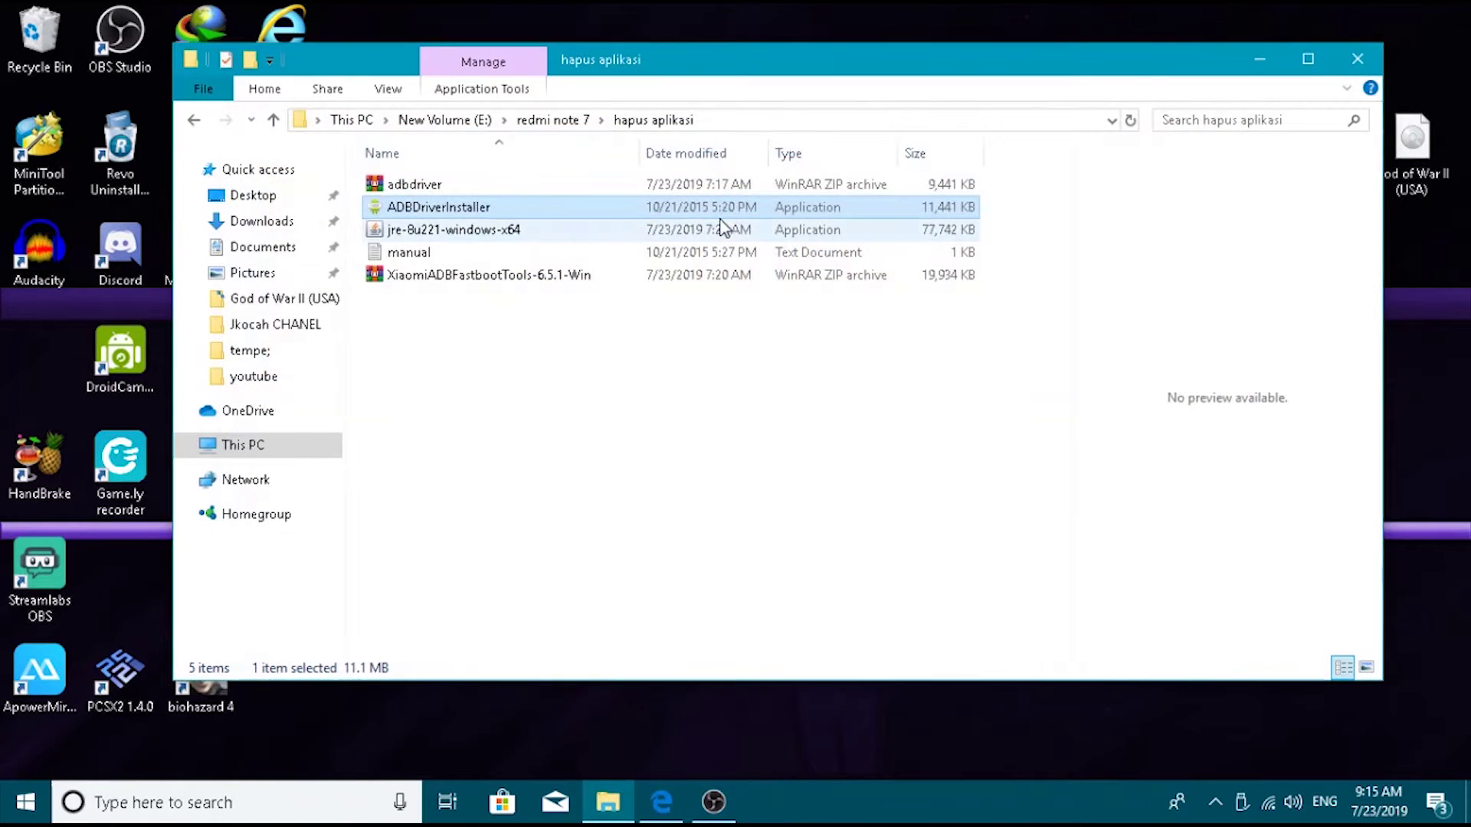
Step: Install Java with the jre-8u221-windows-x64 setup, keeping the default destination folder, and close the finished setup
double_click(610, 237)
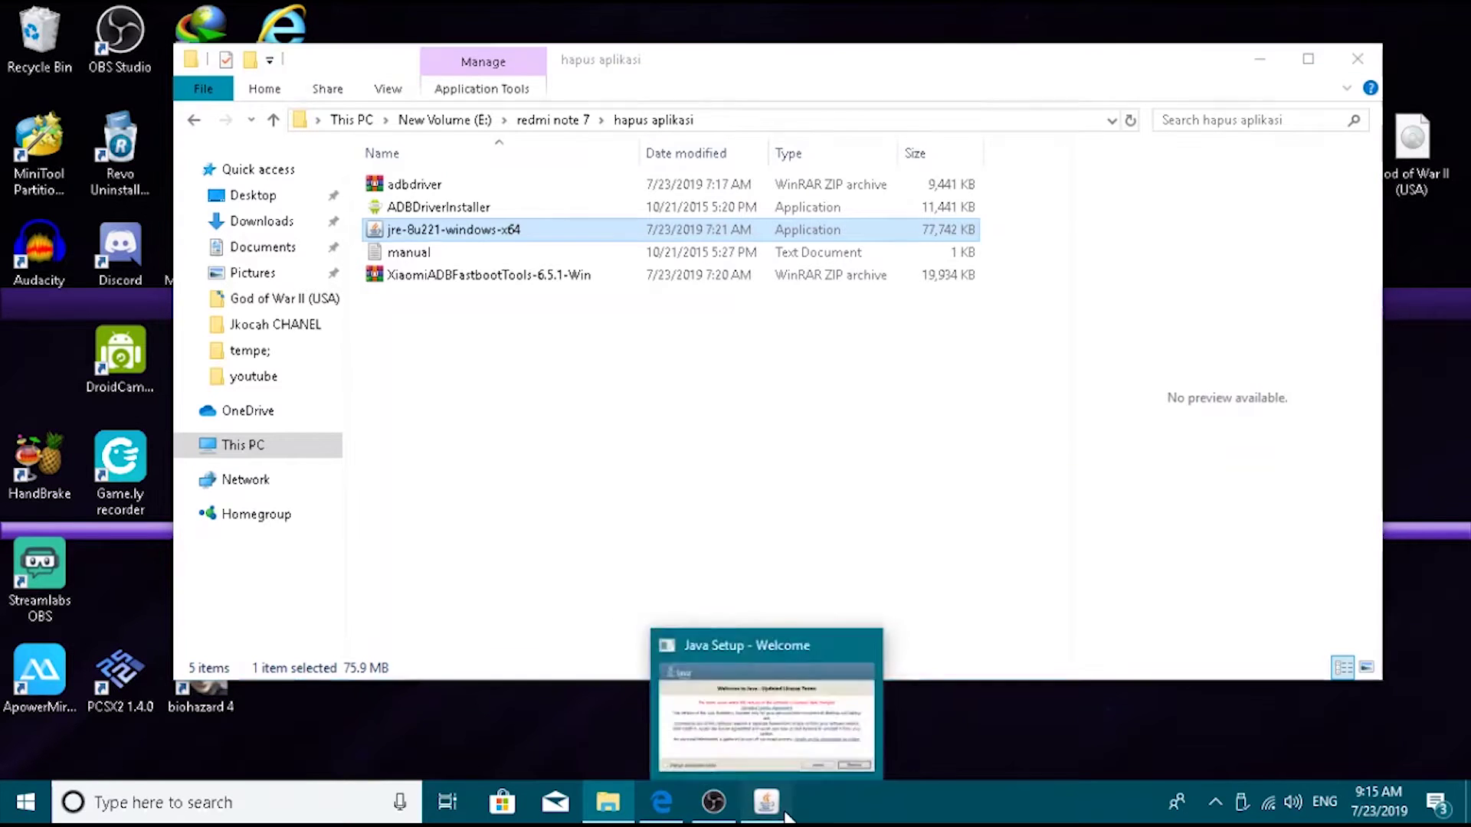
left_click(766, 802)
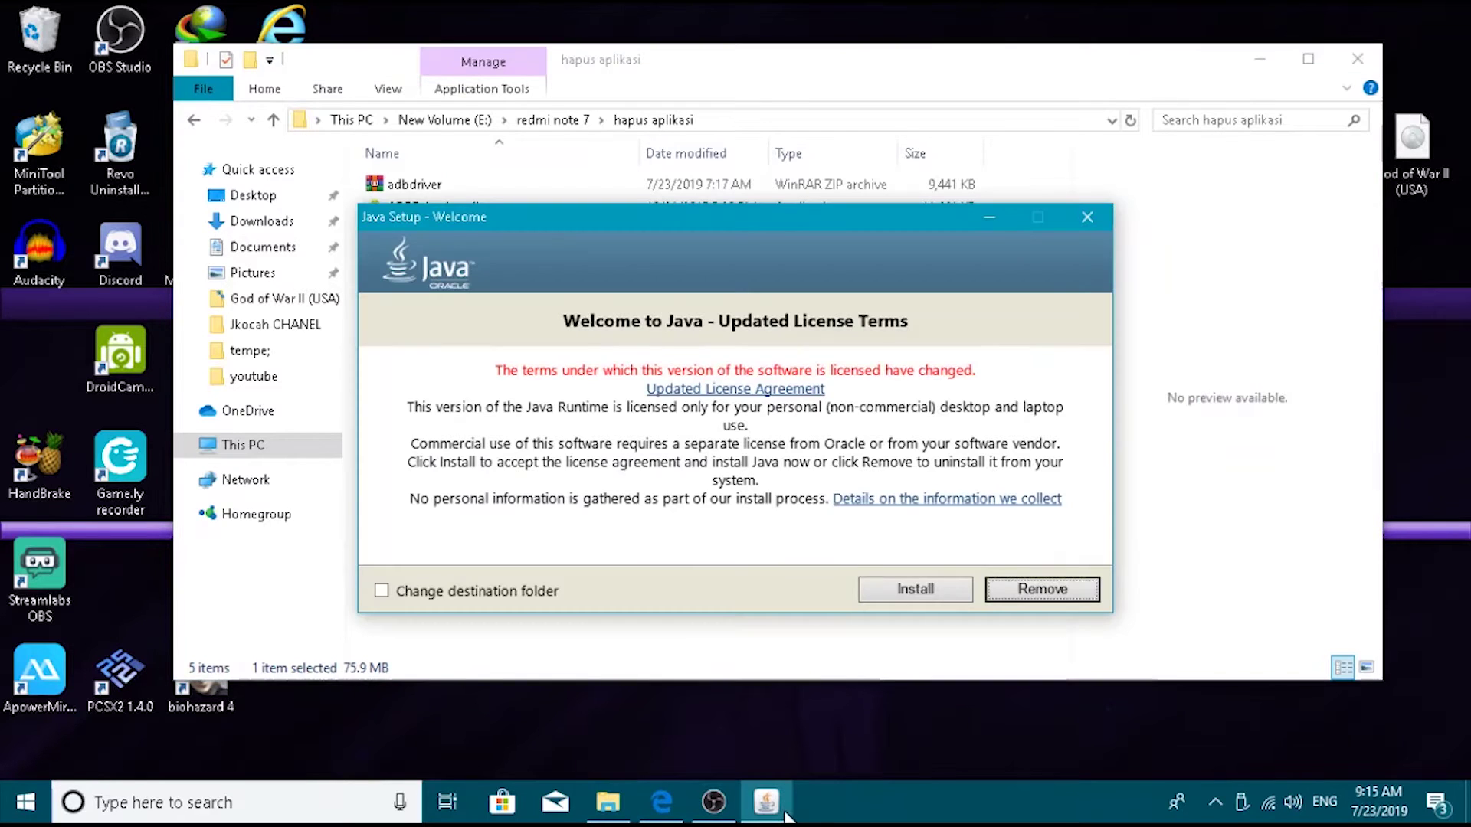
left_click(903, 586)
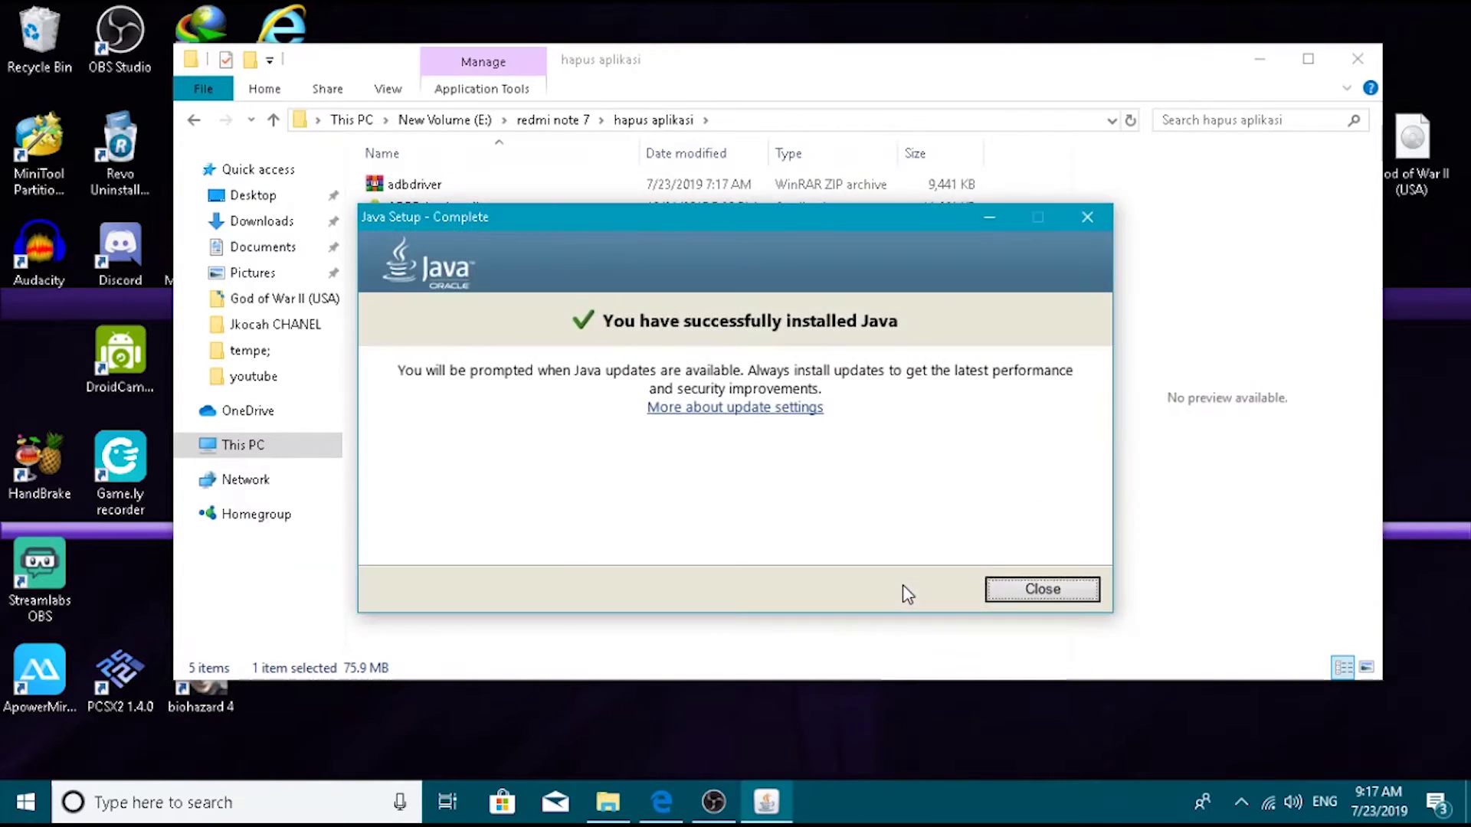
left_click(1073, 590)
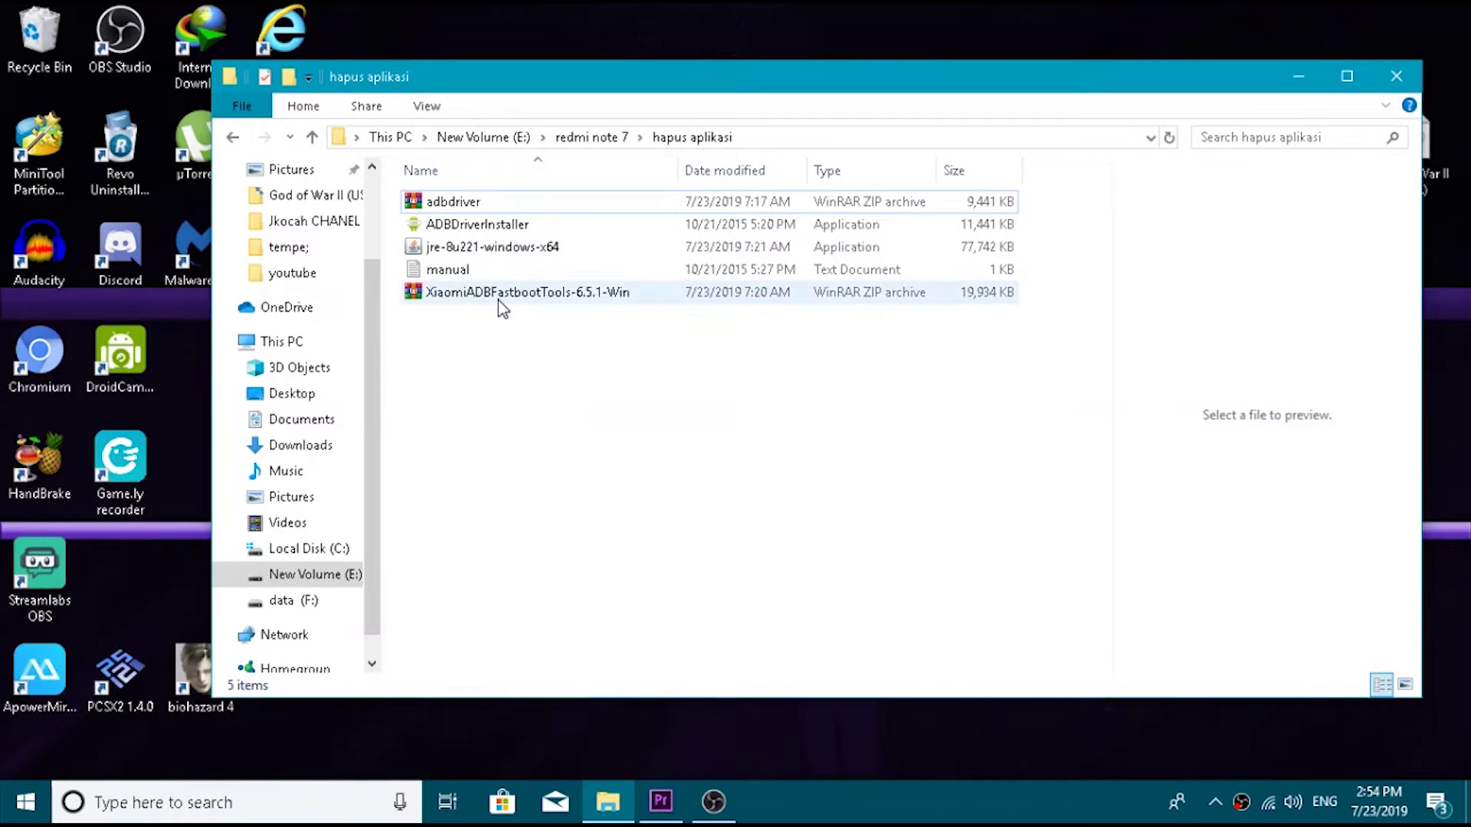
Step: Extract the XiaomiADBFastbootTools-6.5.1-Win archive into a folder of the same name
left_click(498, 301)
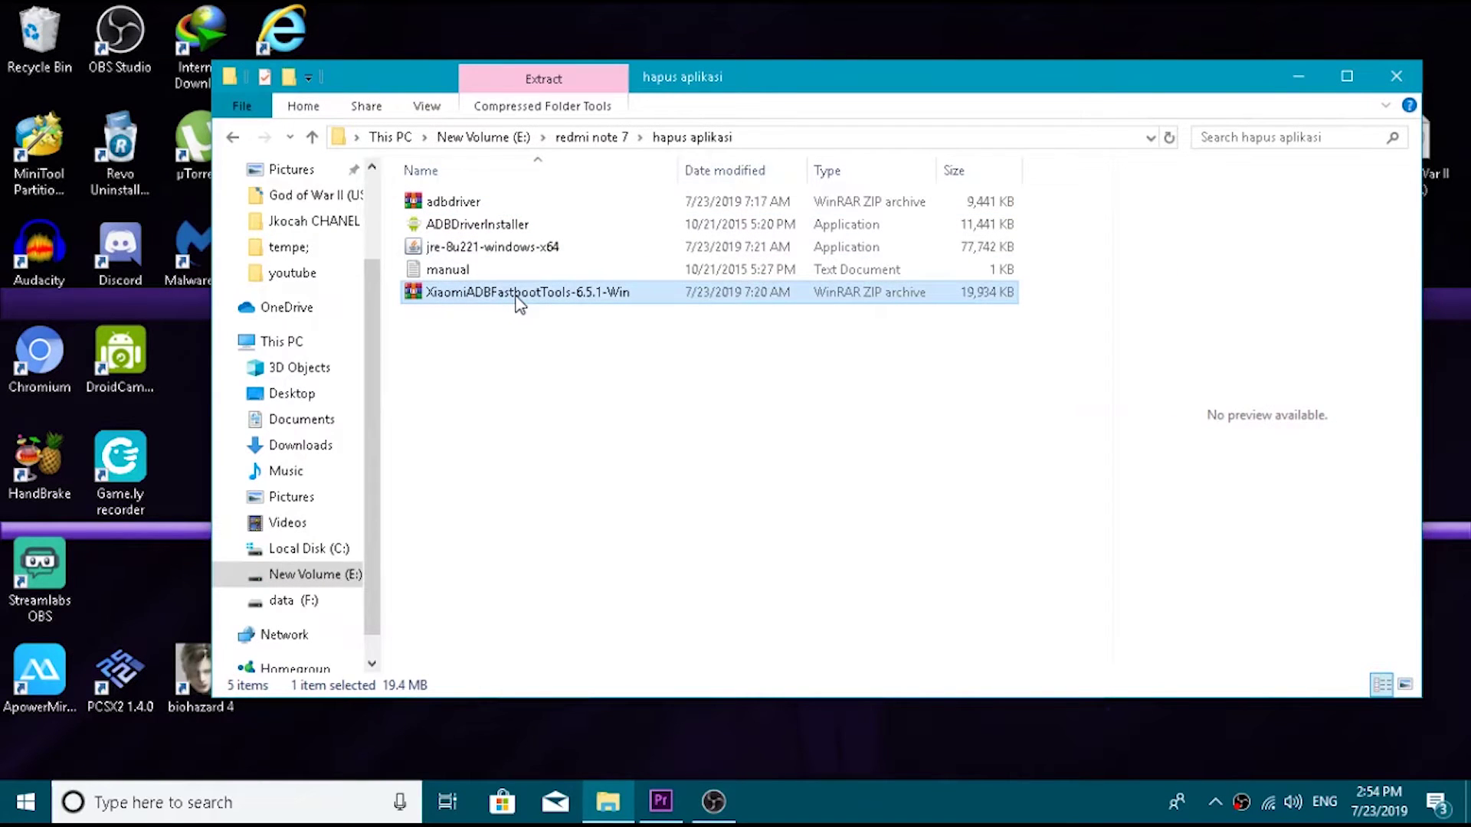
right_click(516, 294)
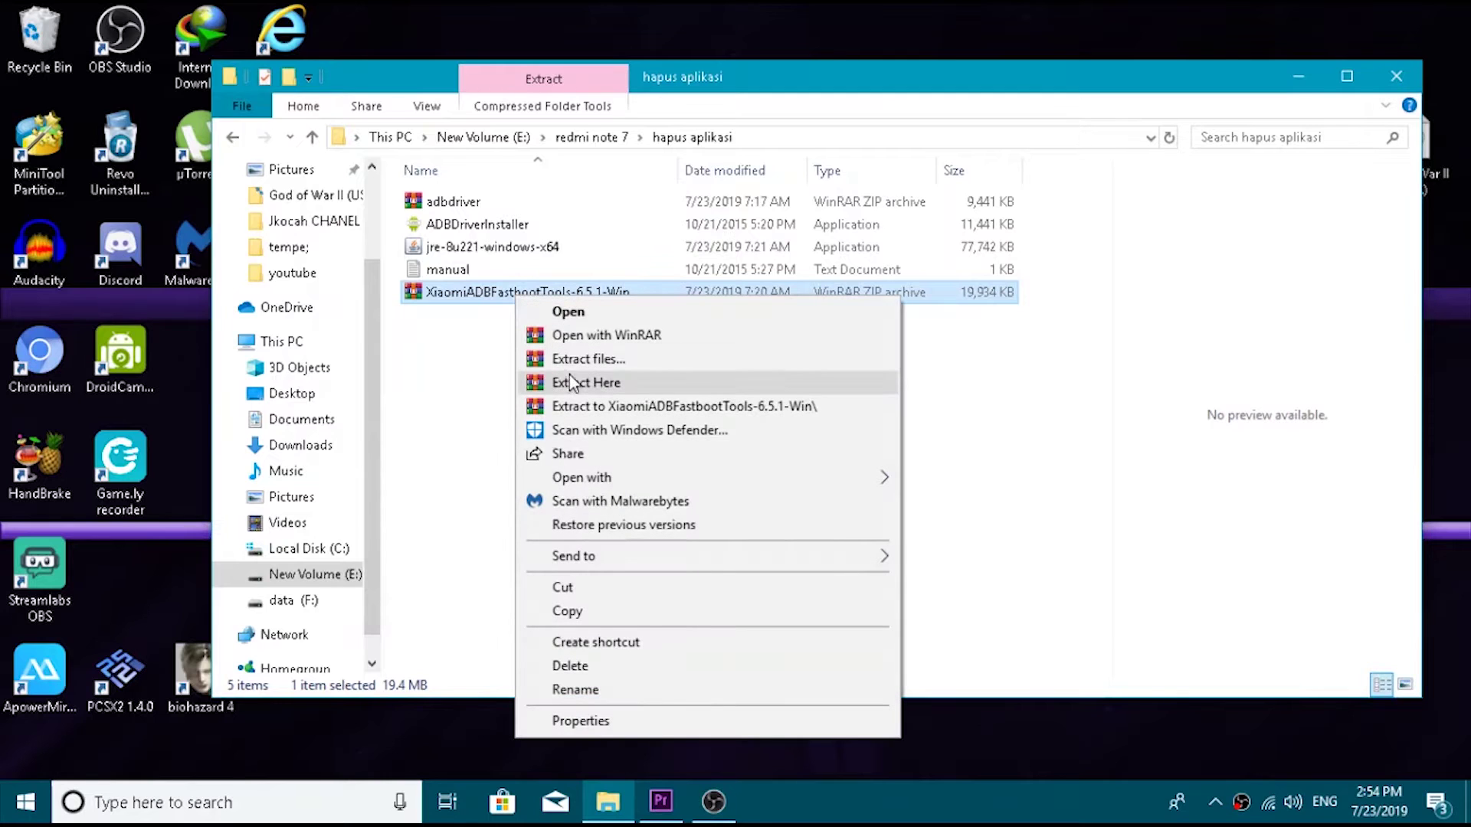
left_click(584, 408)
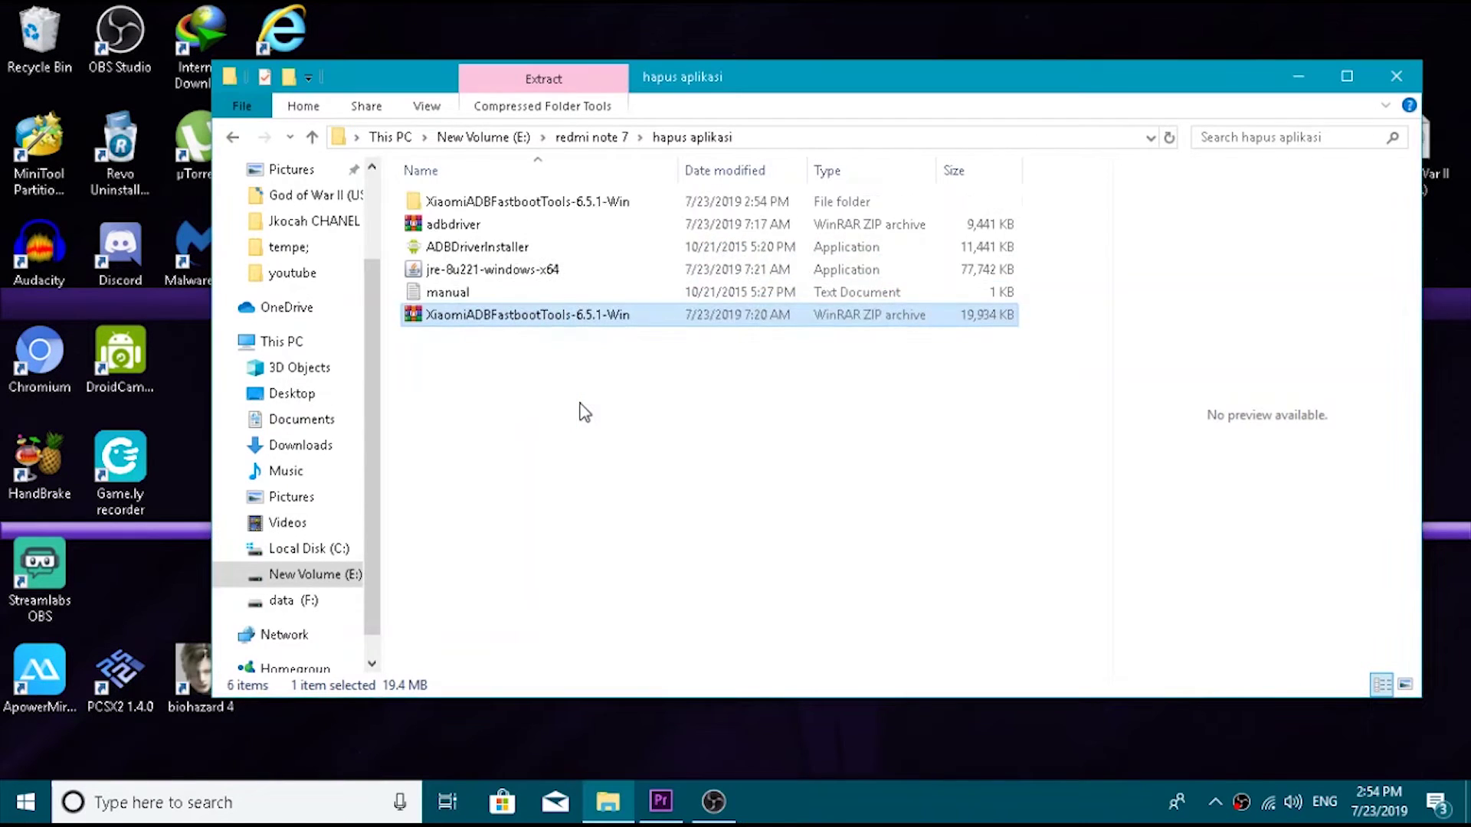
Step: Open a command prompt (cmd) in the bin folder inside the extracted XiaomiADBFastbootTools-6.5.1-Win folder
double_click(623, 201)
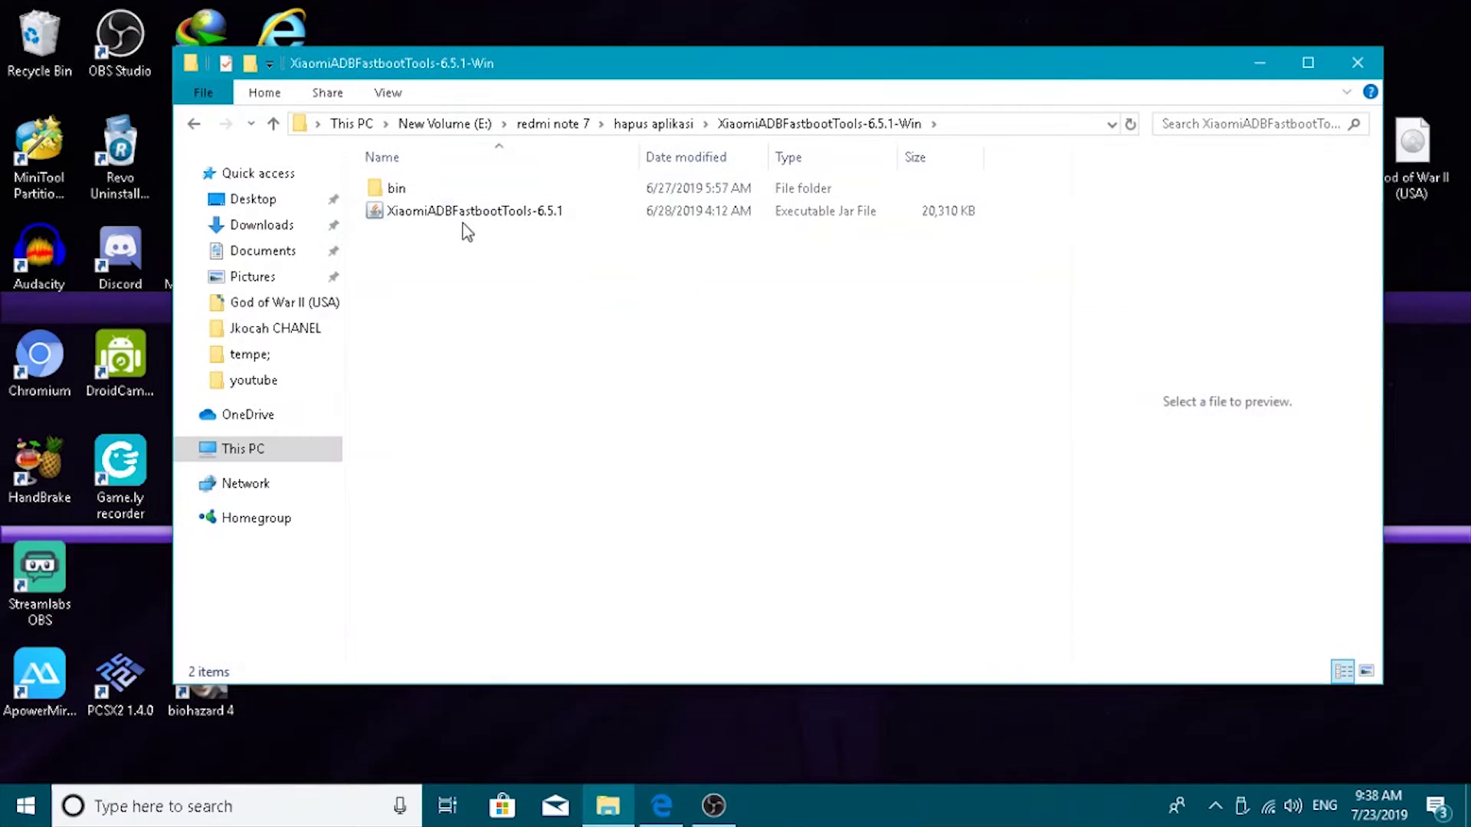
double_click(462, 192)
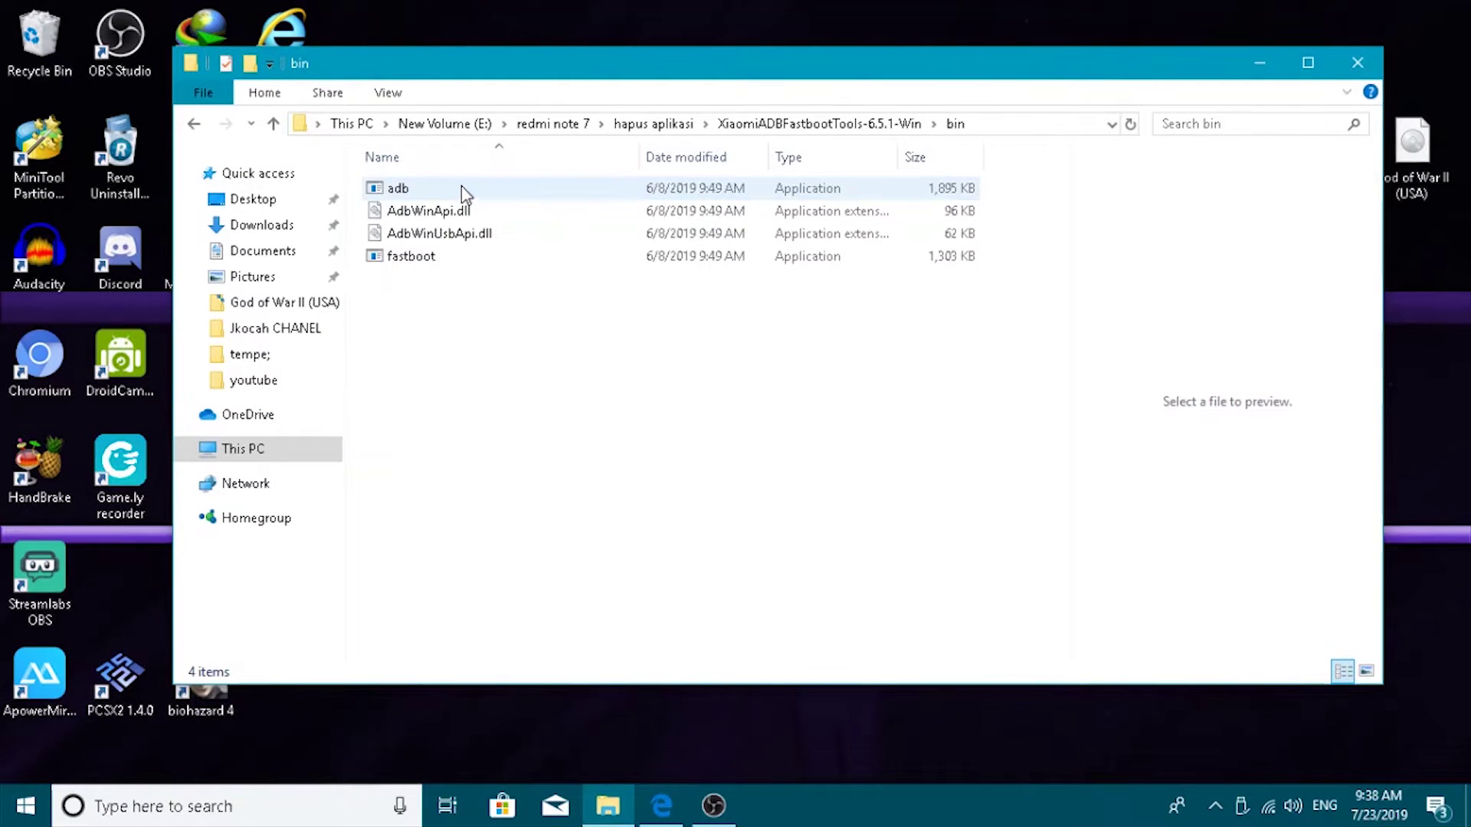
left_click(303, 125)
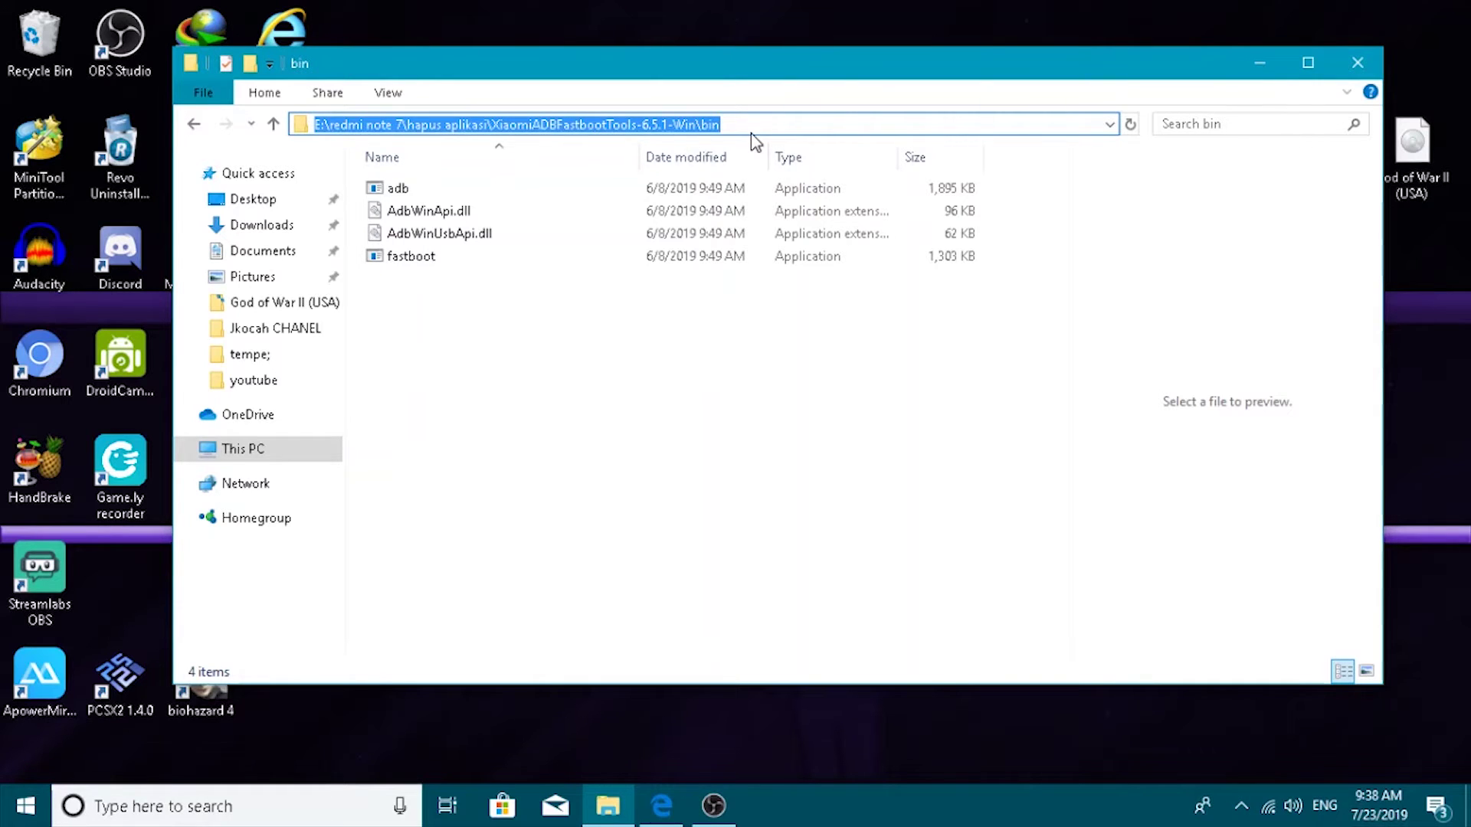
type("cmd")
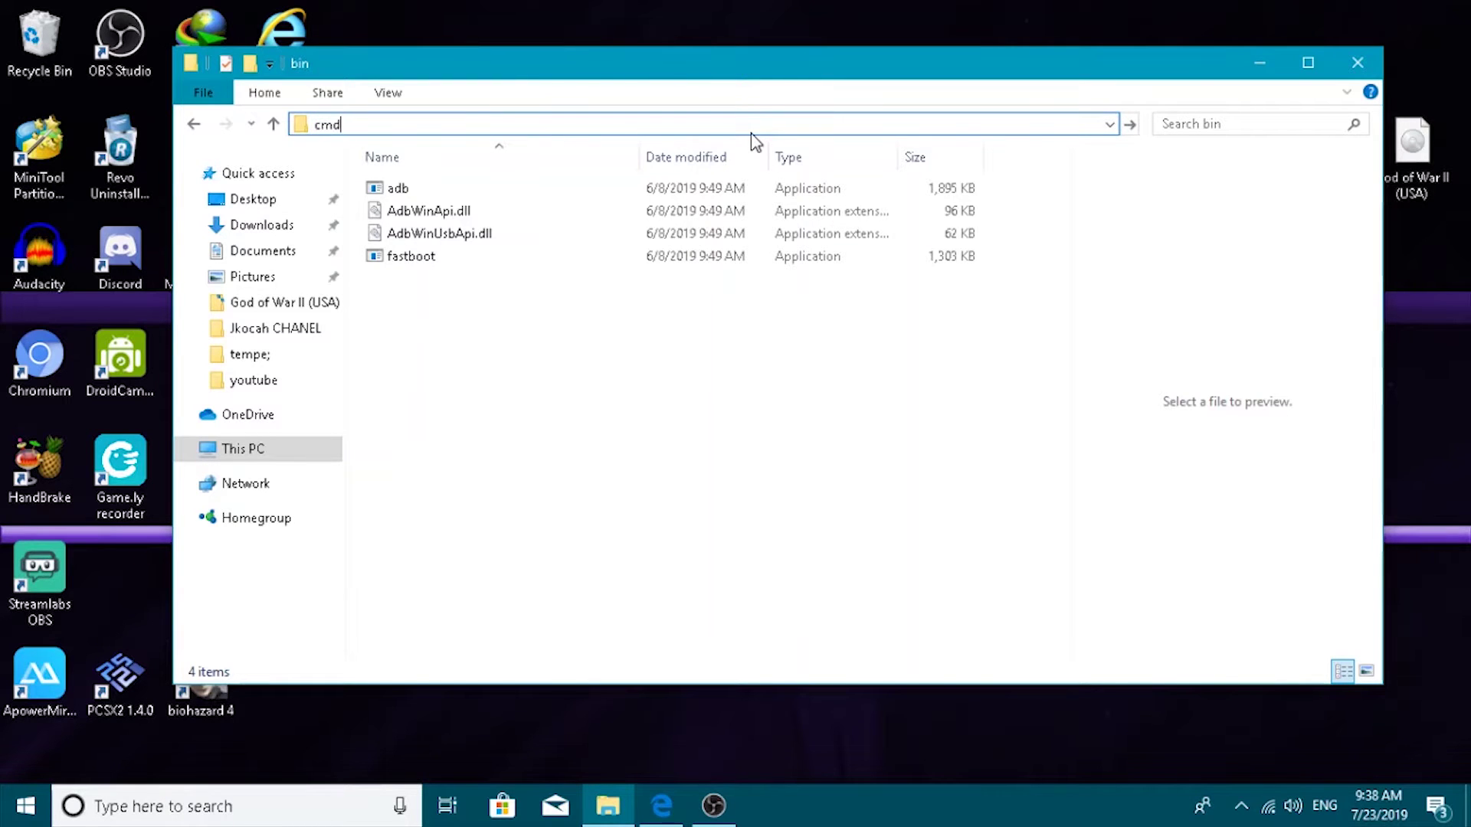
key("Return")
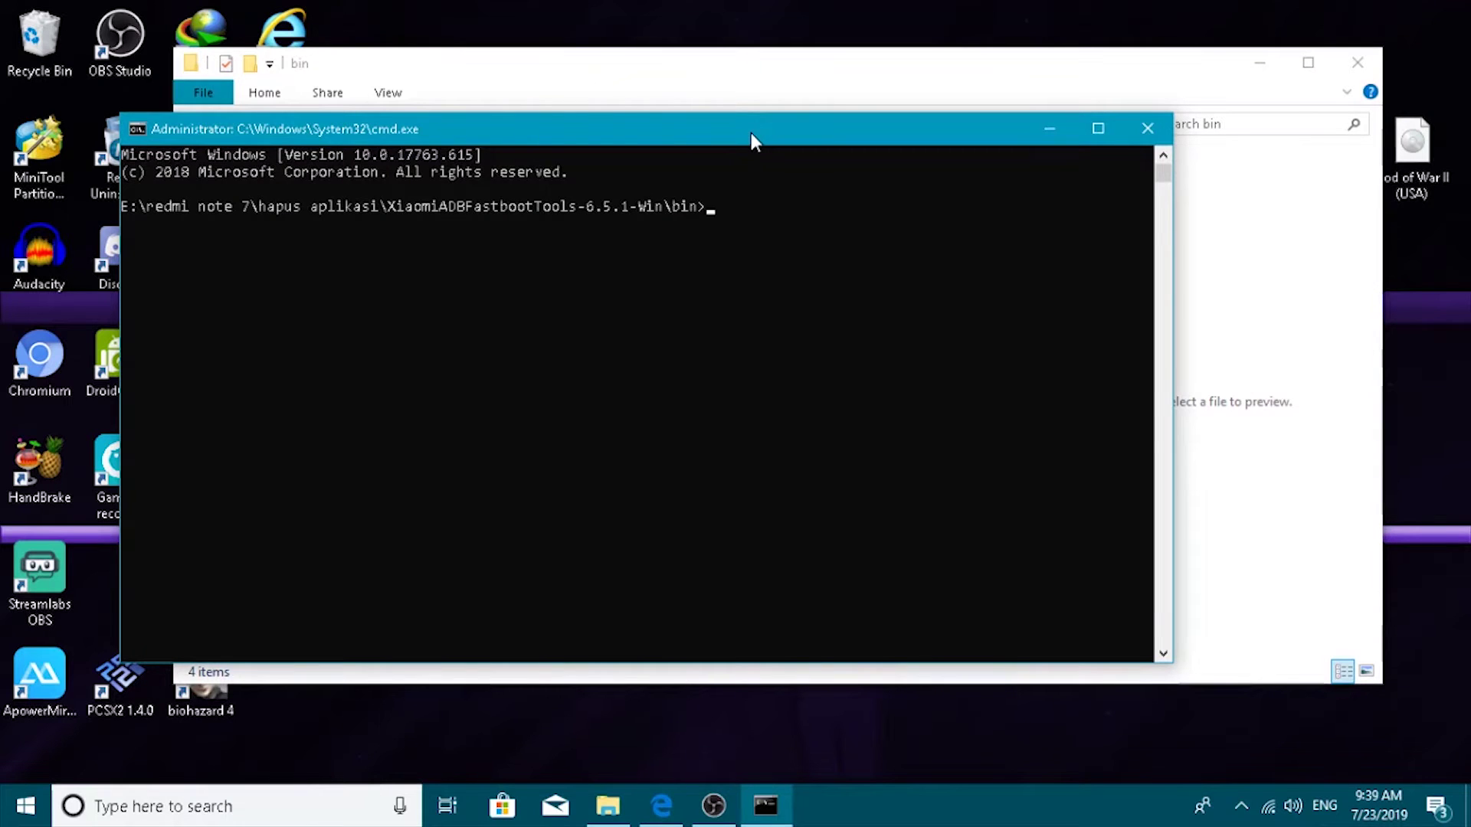
Step: Run the command "adb devices" to check the phone's connection to the PC
type("a")
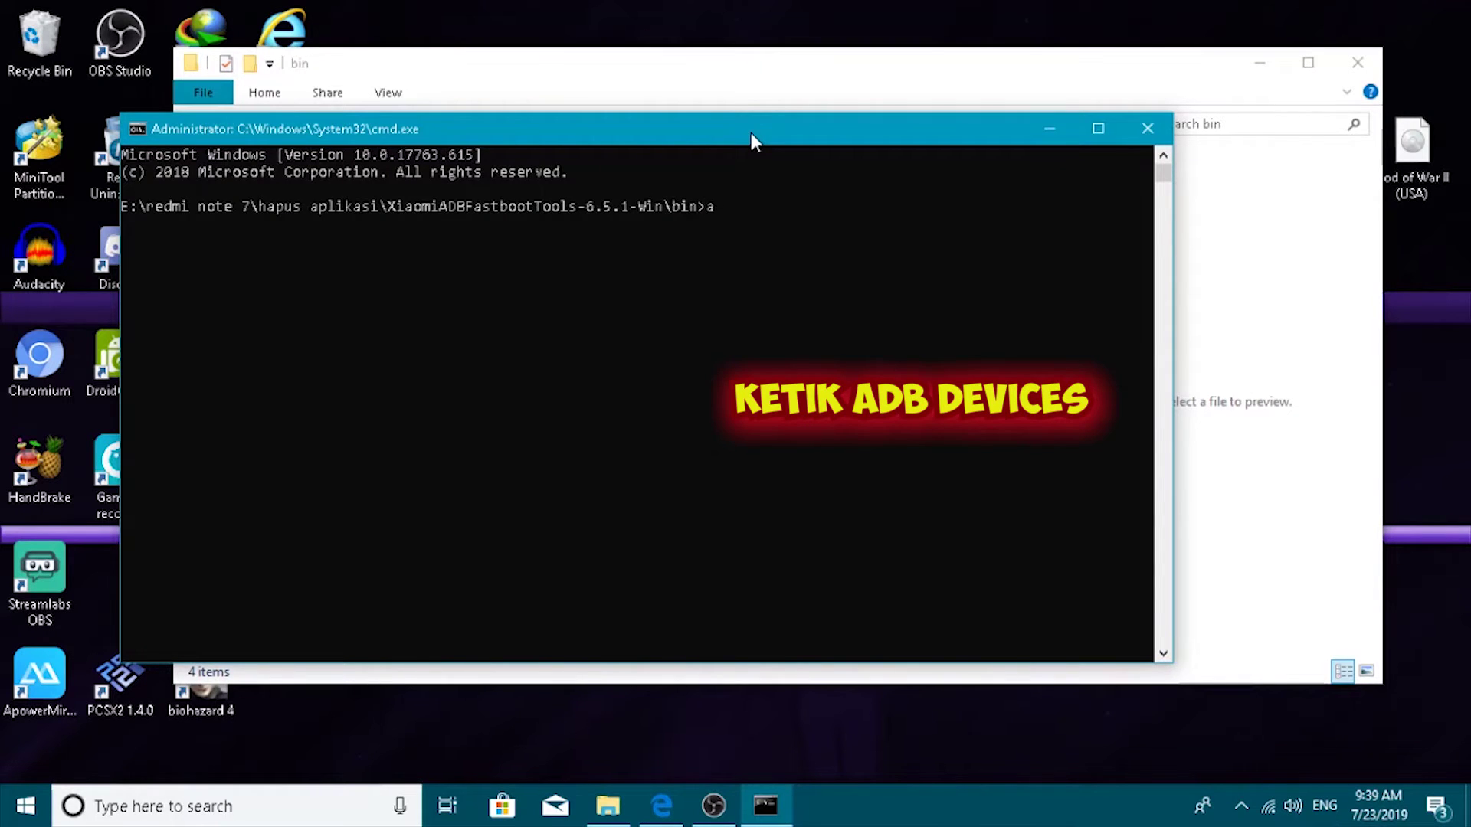
type("db ")
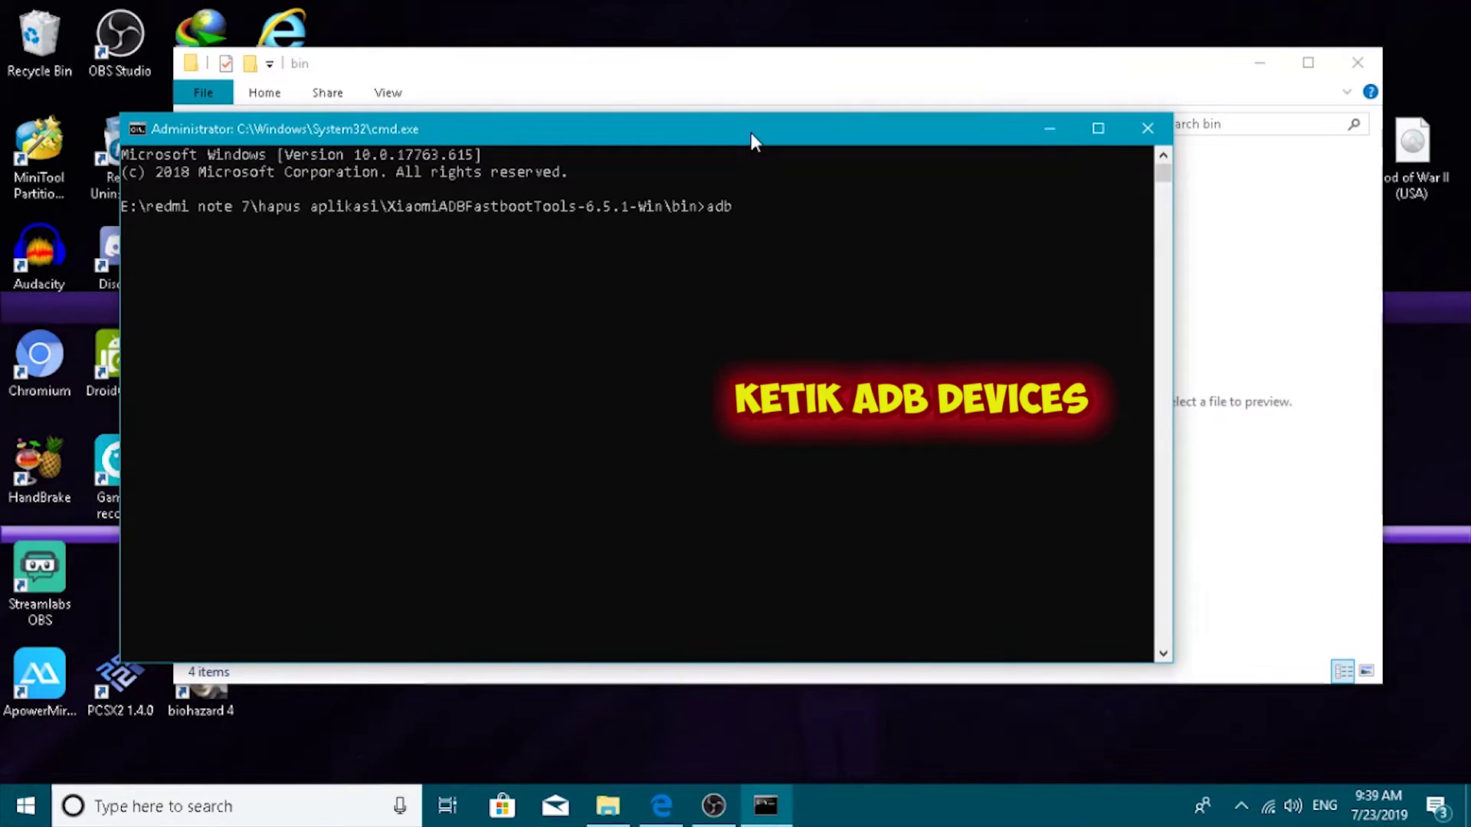
type("de")
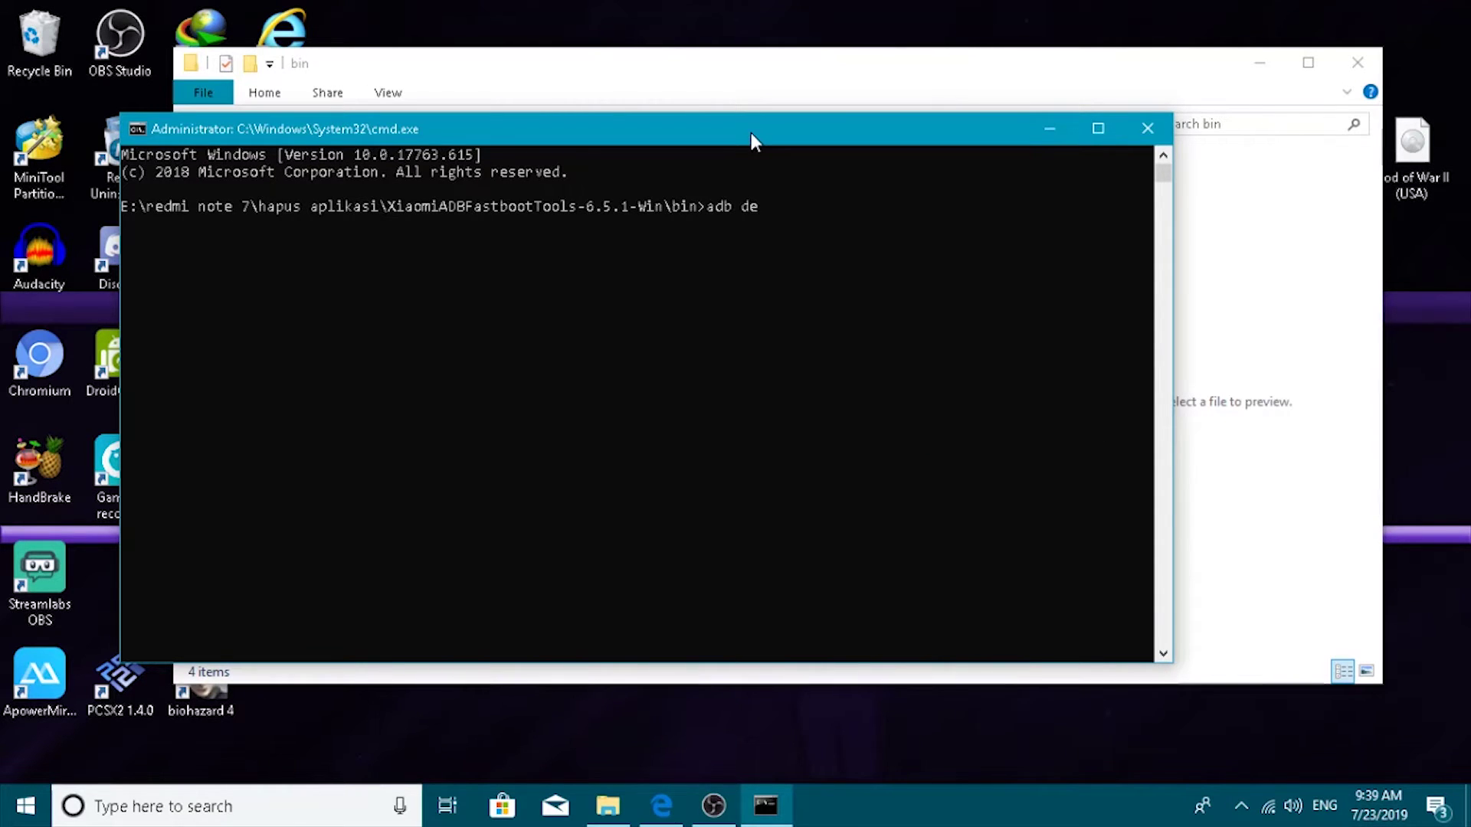
type("vices")
key("Return")
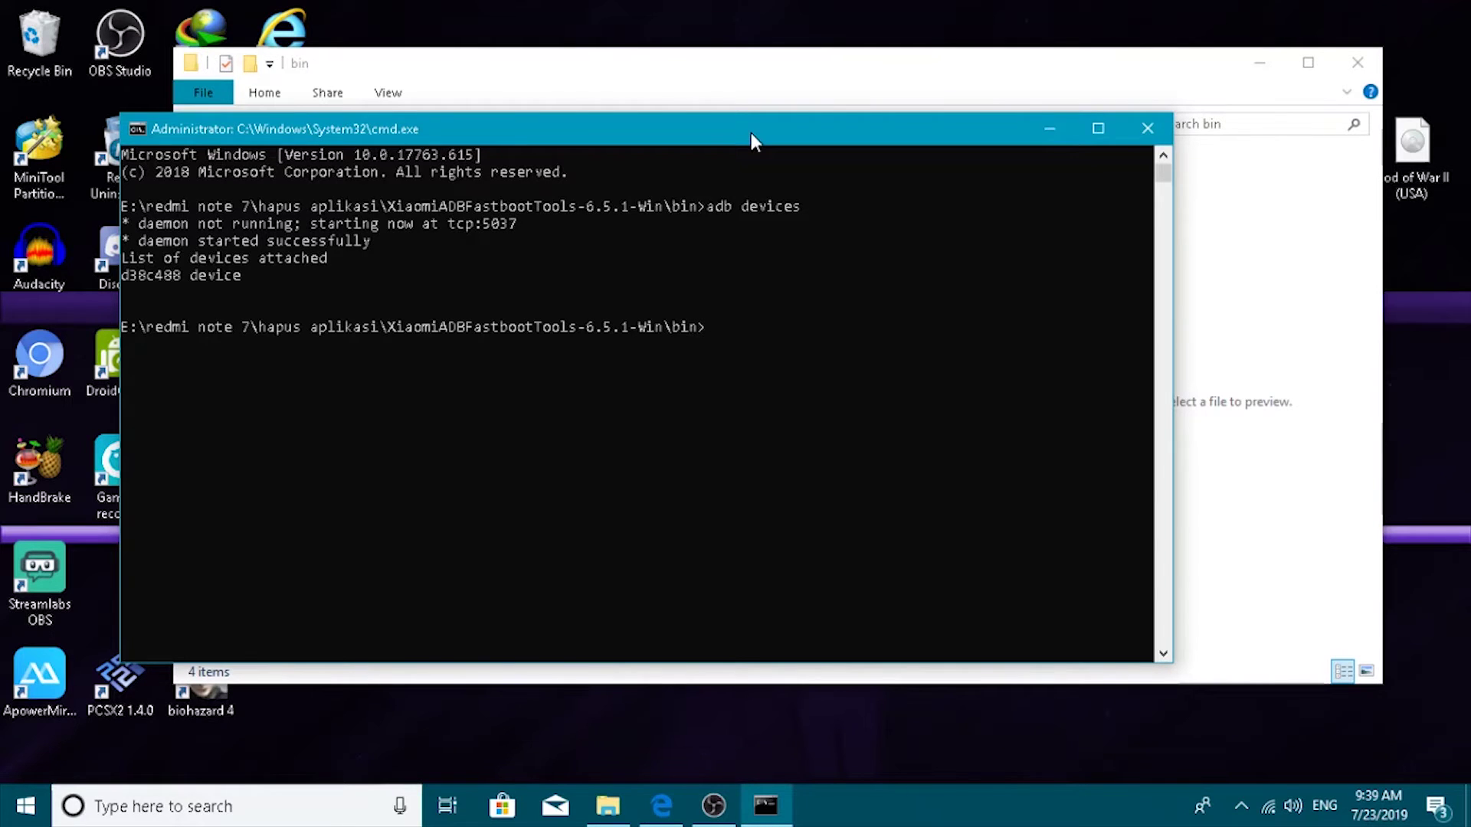
Step: Launch the XiaomiADBFastbootTools-6.5.1 jar file from the extracted XiaomiADBFastbootTools-6.5.1-Win folder
left_click(856, 67)
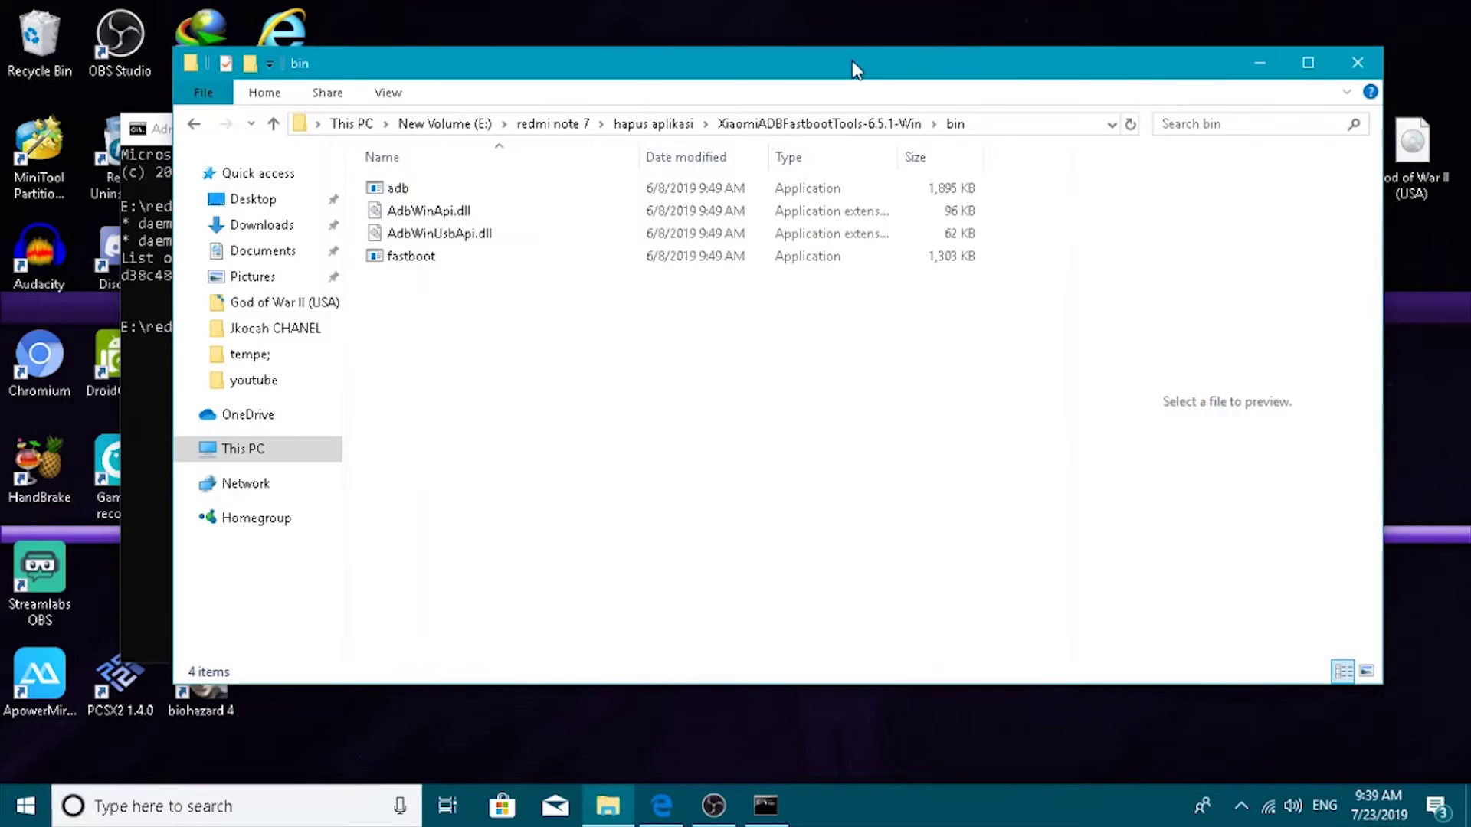
left_click(196, 124)
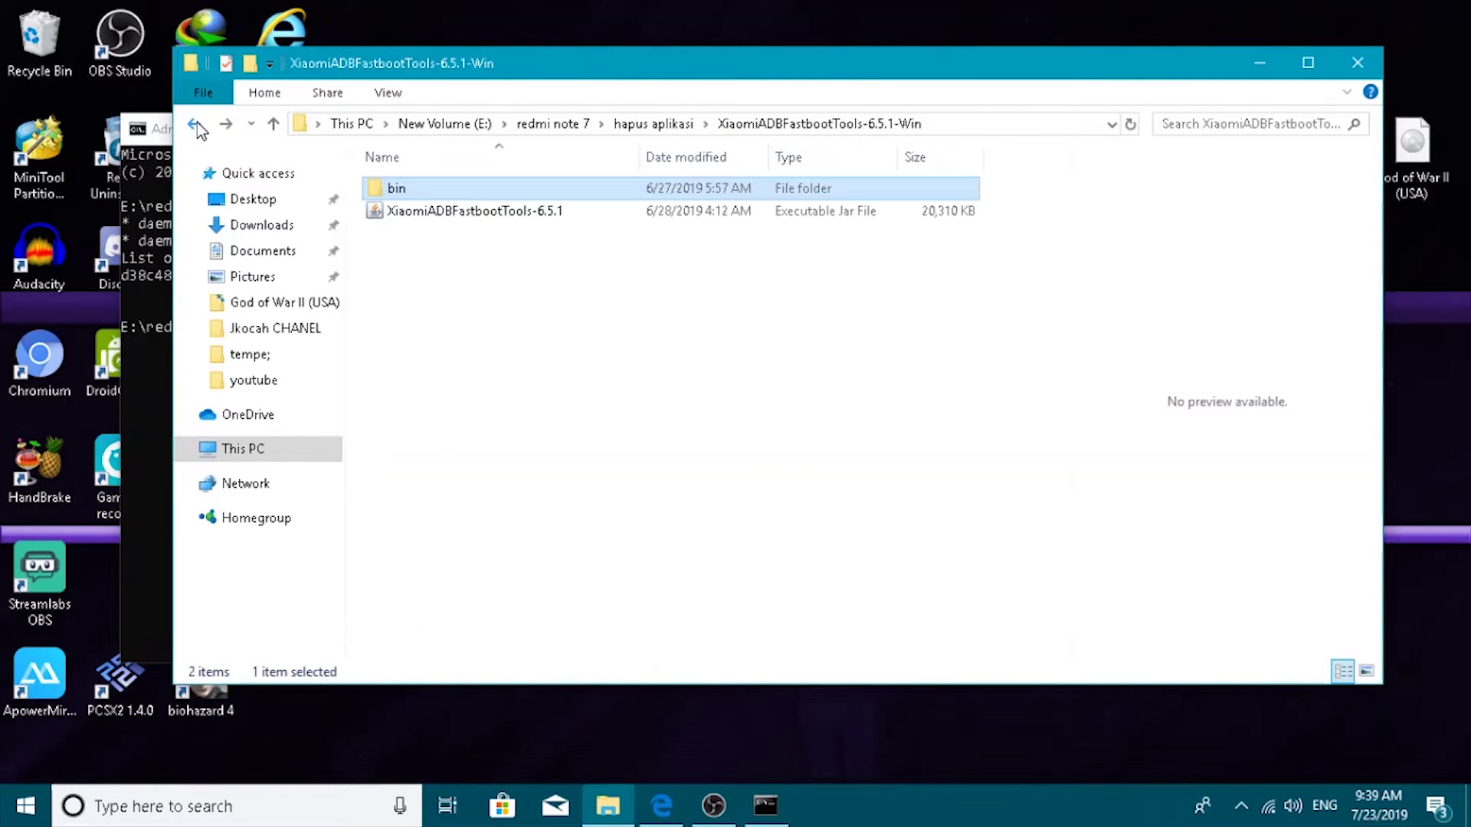
double_click(529, 218)
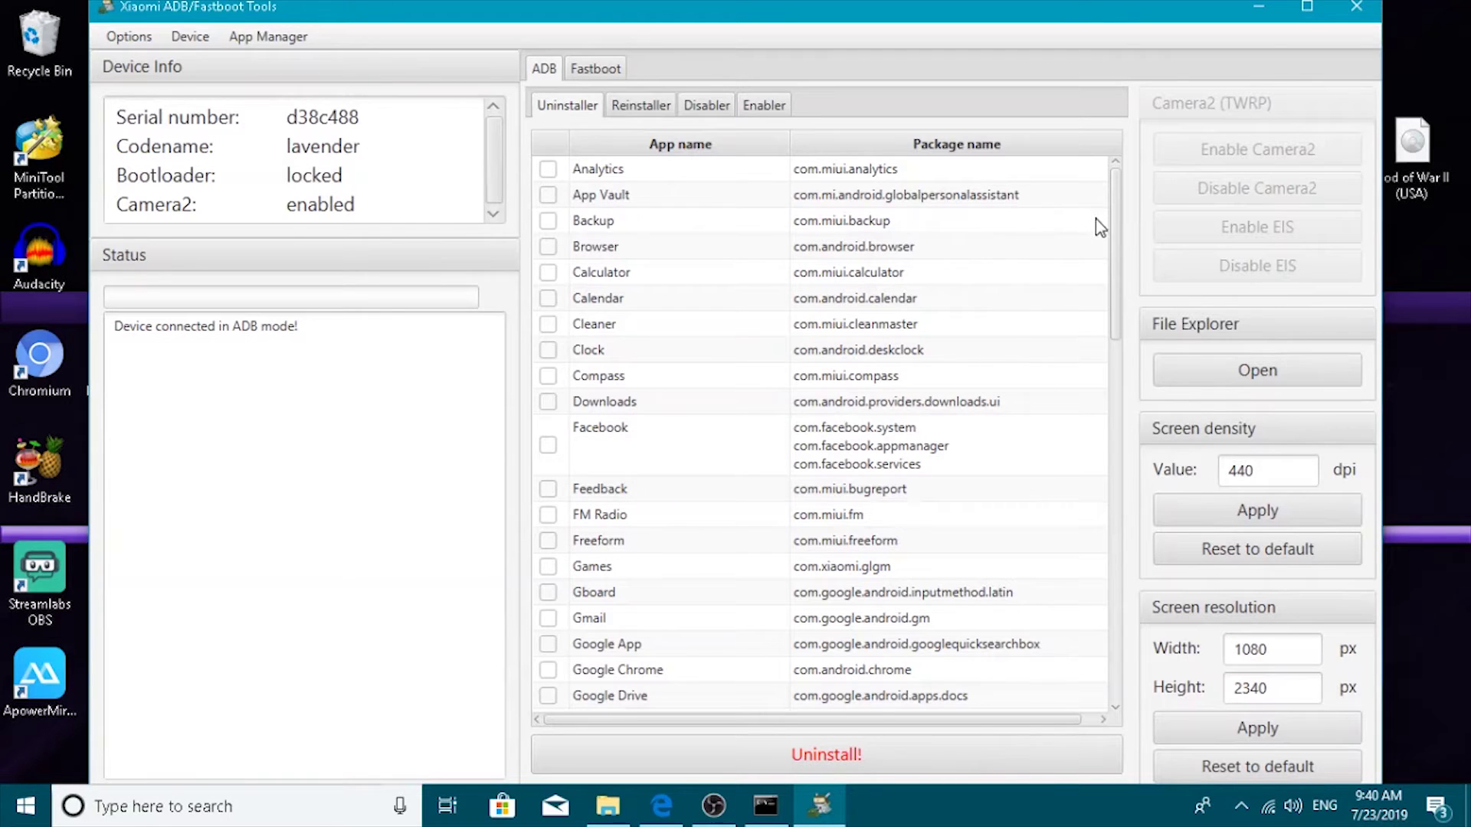
Step: Mark Google Duo, Google Photos, Google Play Movies and Google Play Music for uninstallation
left_click_drag(1123, 249, 1124, 376)
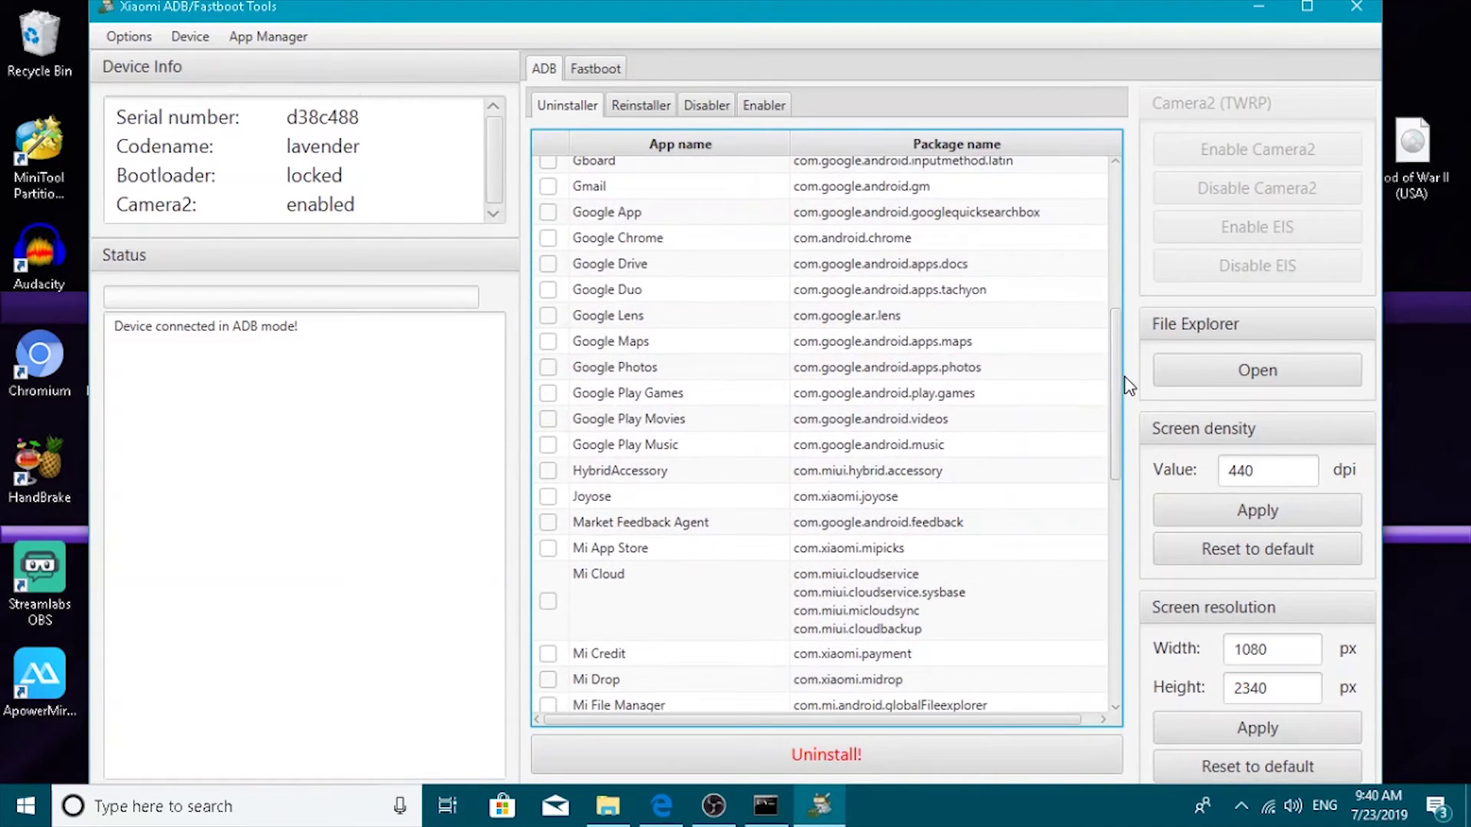
left_click(548, 290)
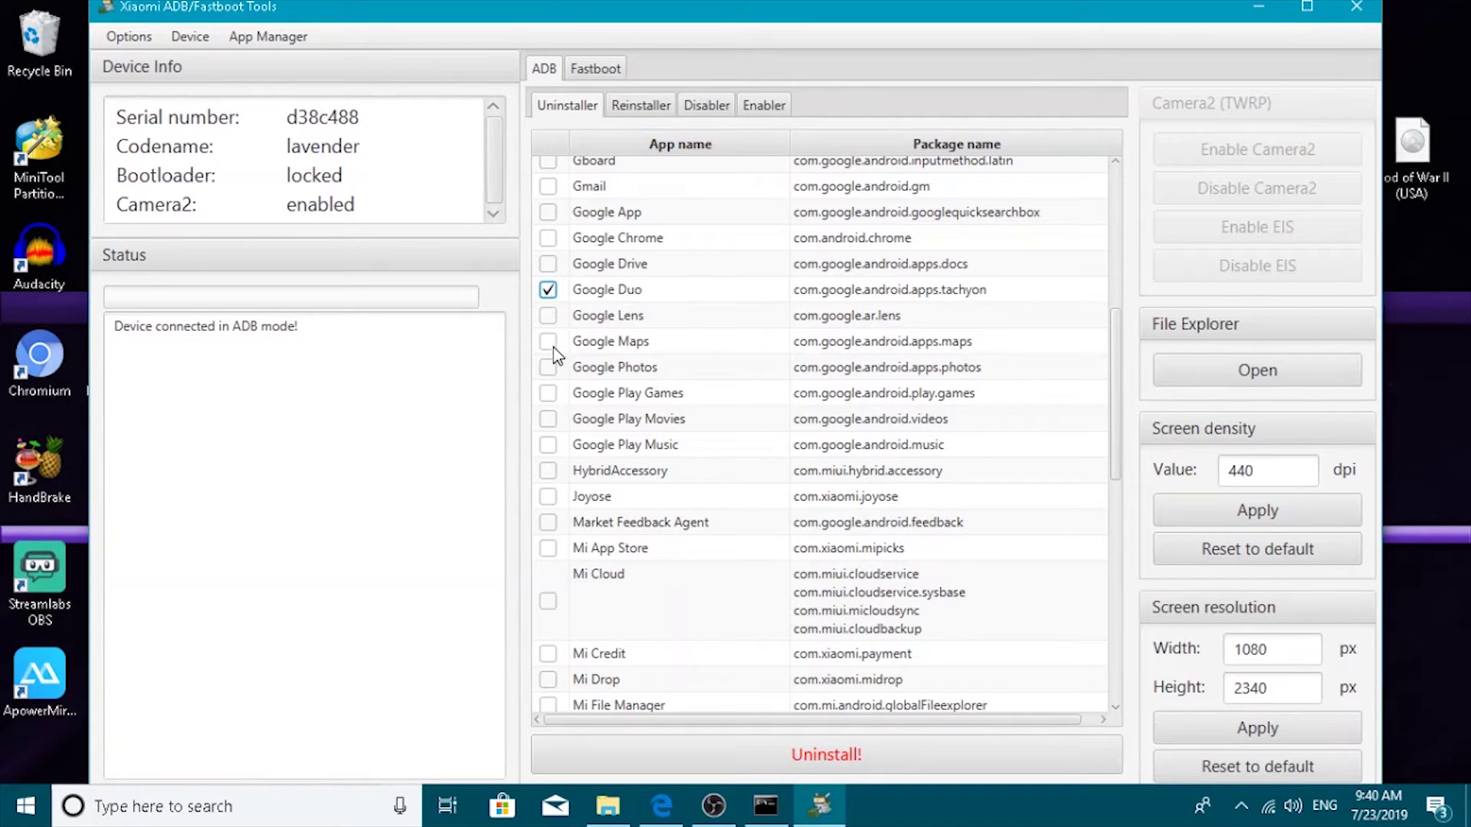
left_click(549, 369)
left_click(548, 419)
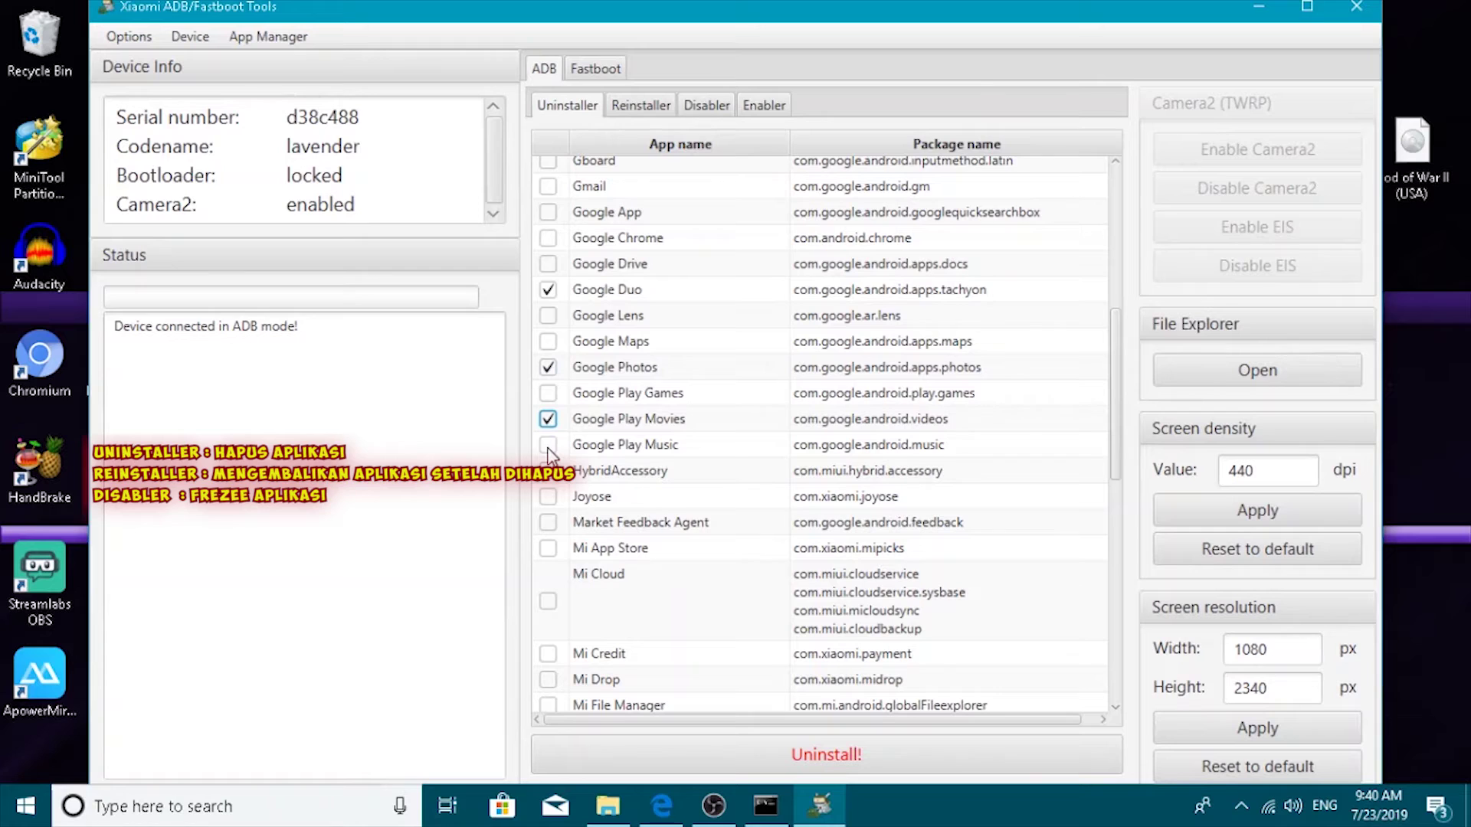
left_click(549, 448)
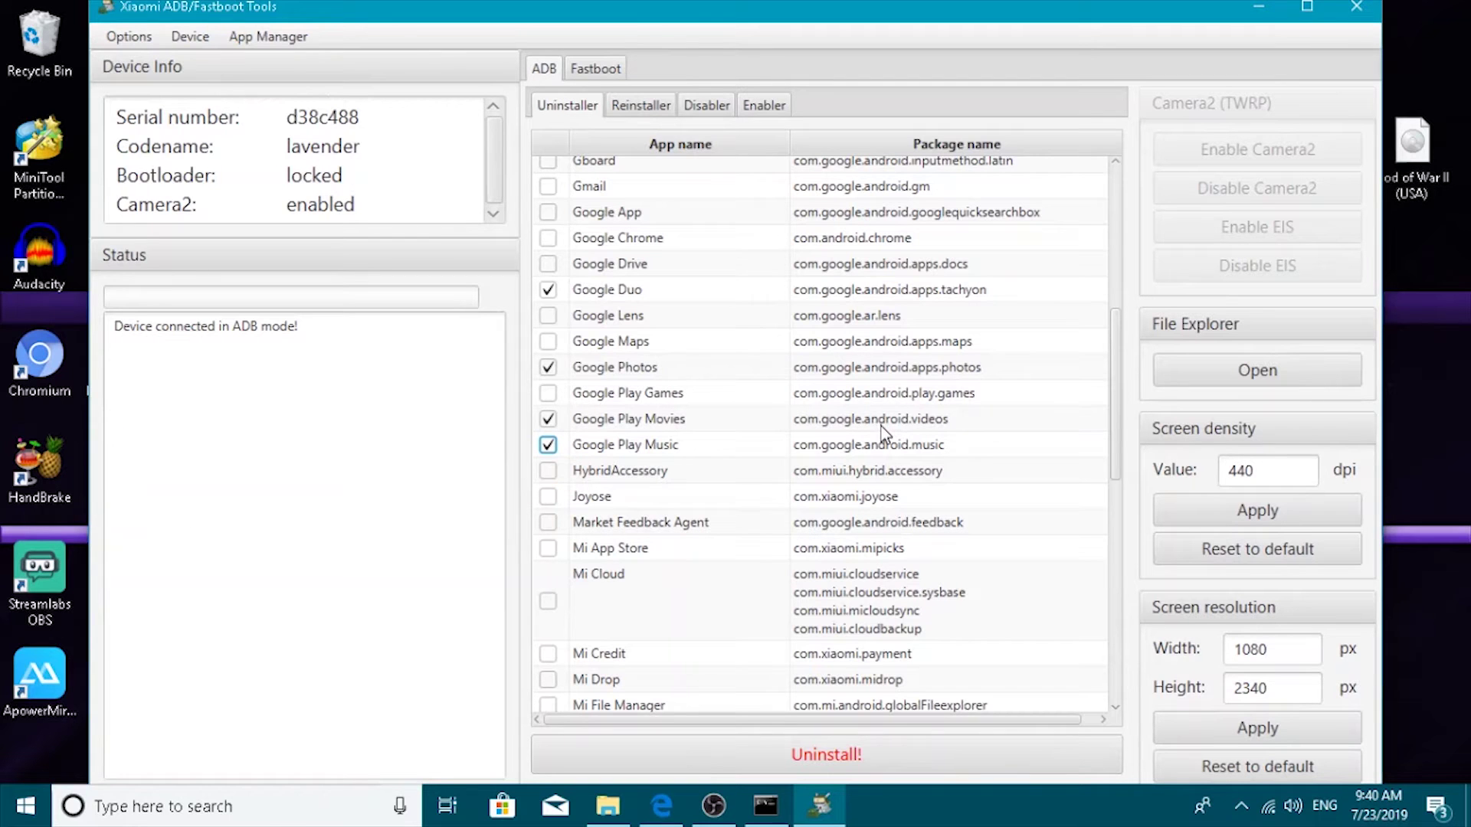
Step: Add Mi App Store and Mi Pay to the apps marked for uninstallation
left_click_drag(1116, 424, 1120, 470)
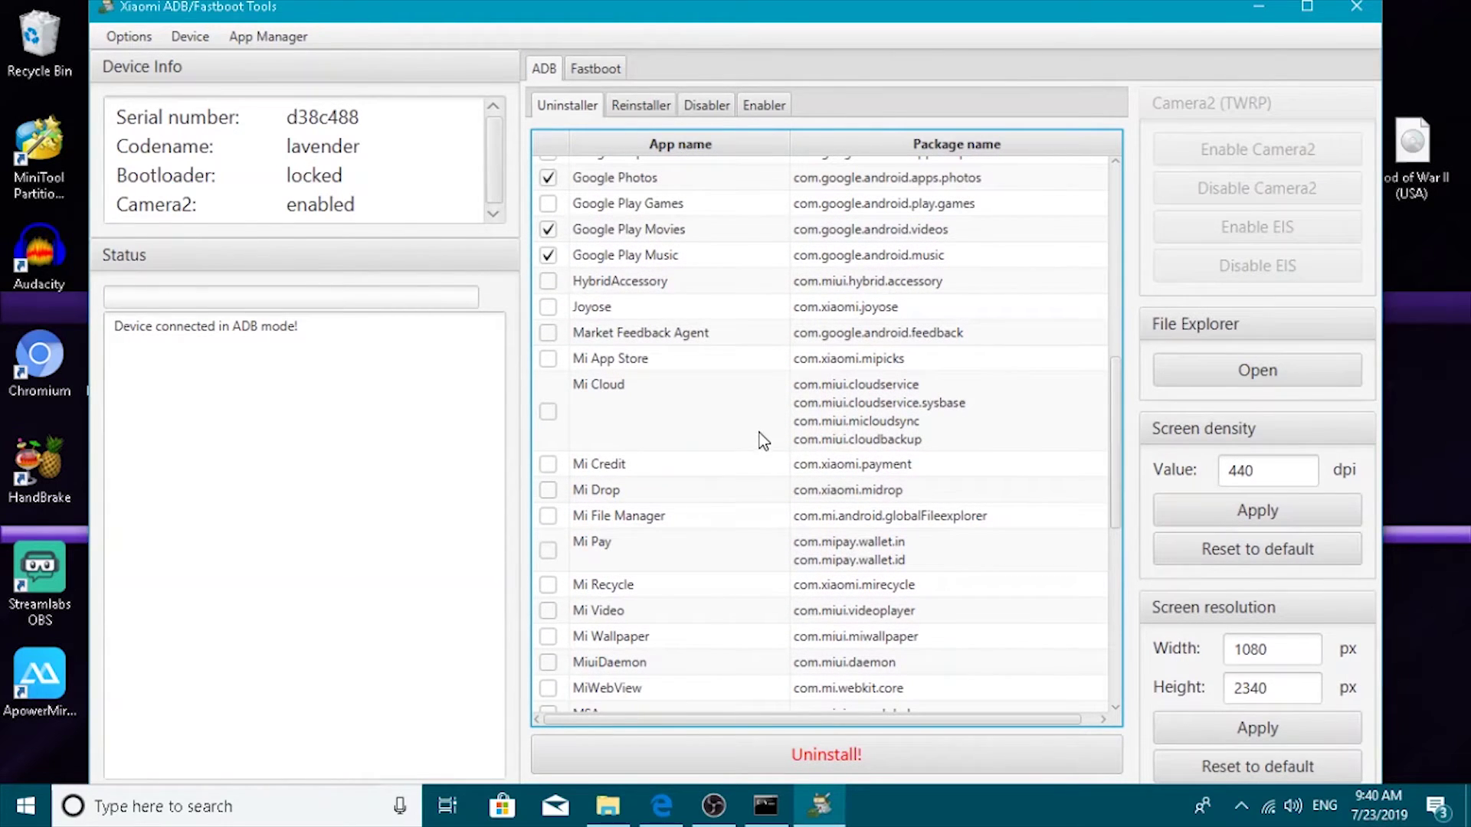
left_click(548, 358)
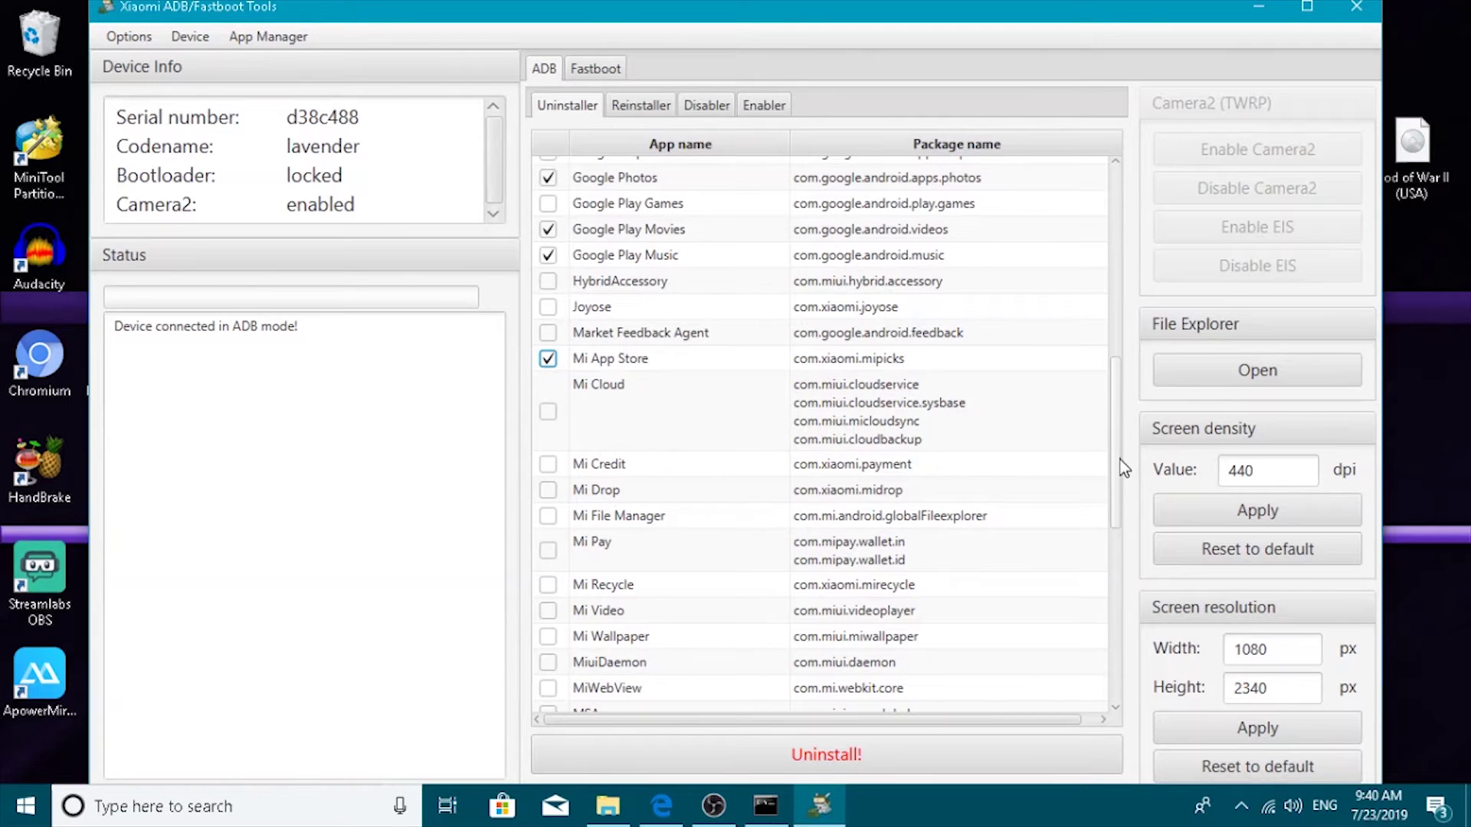
left_click_drag(1120, 460, 1118, 482)
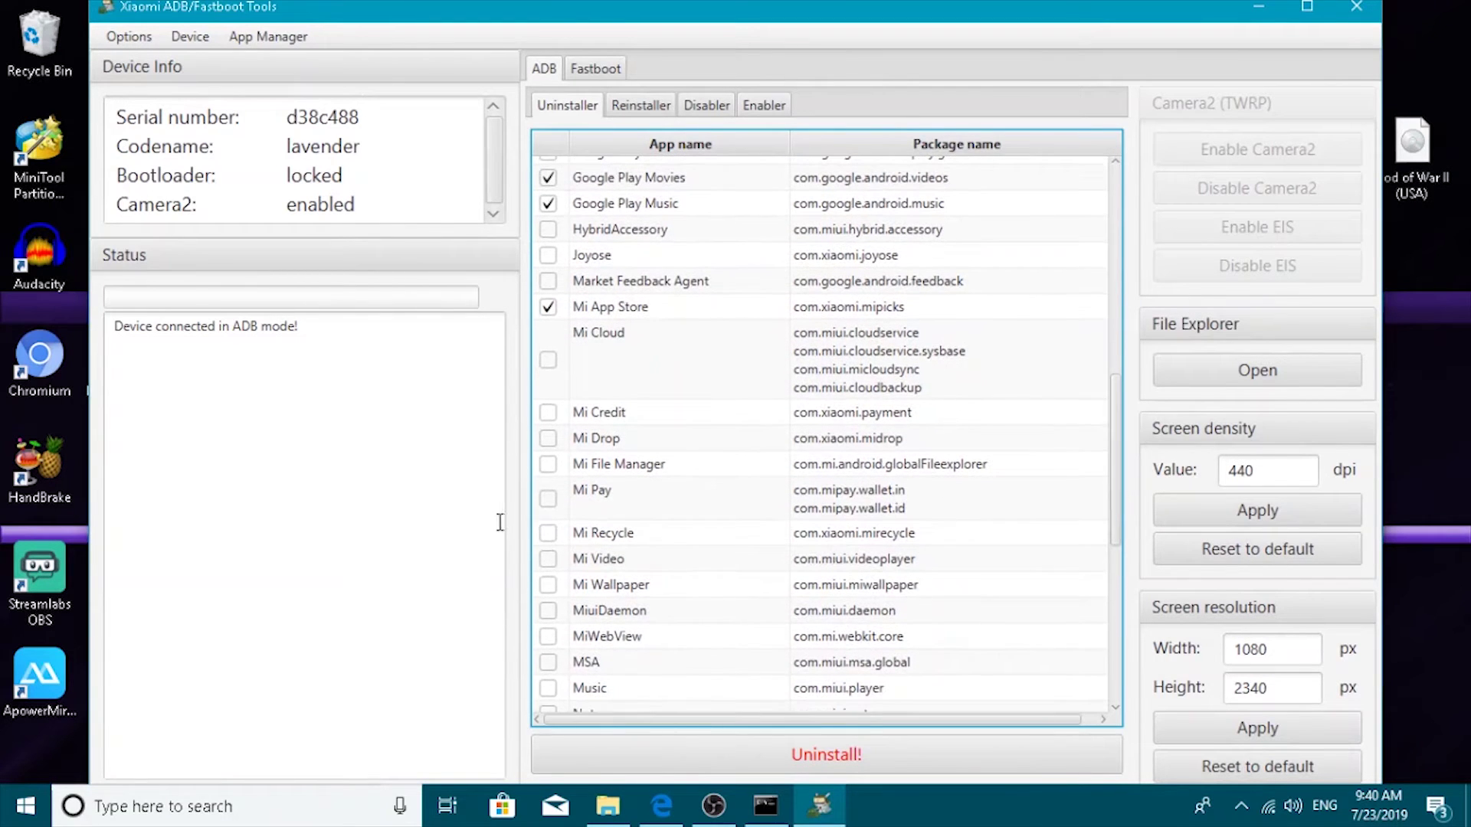
left_click(549, 498)
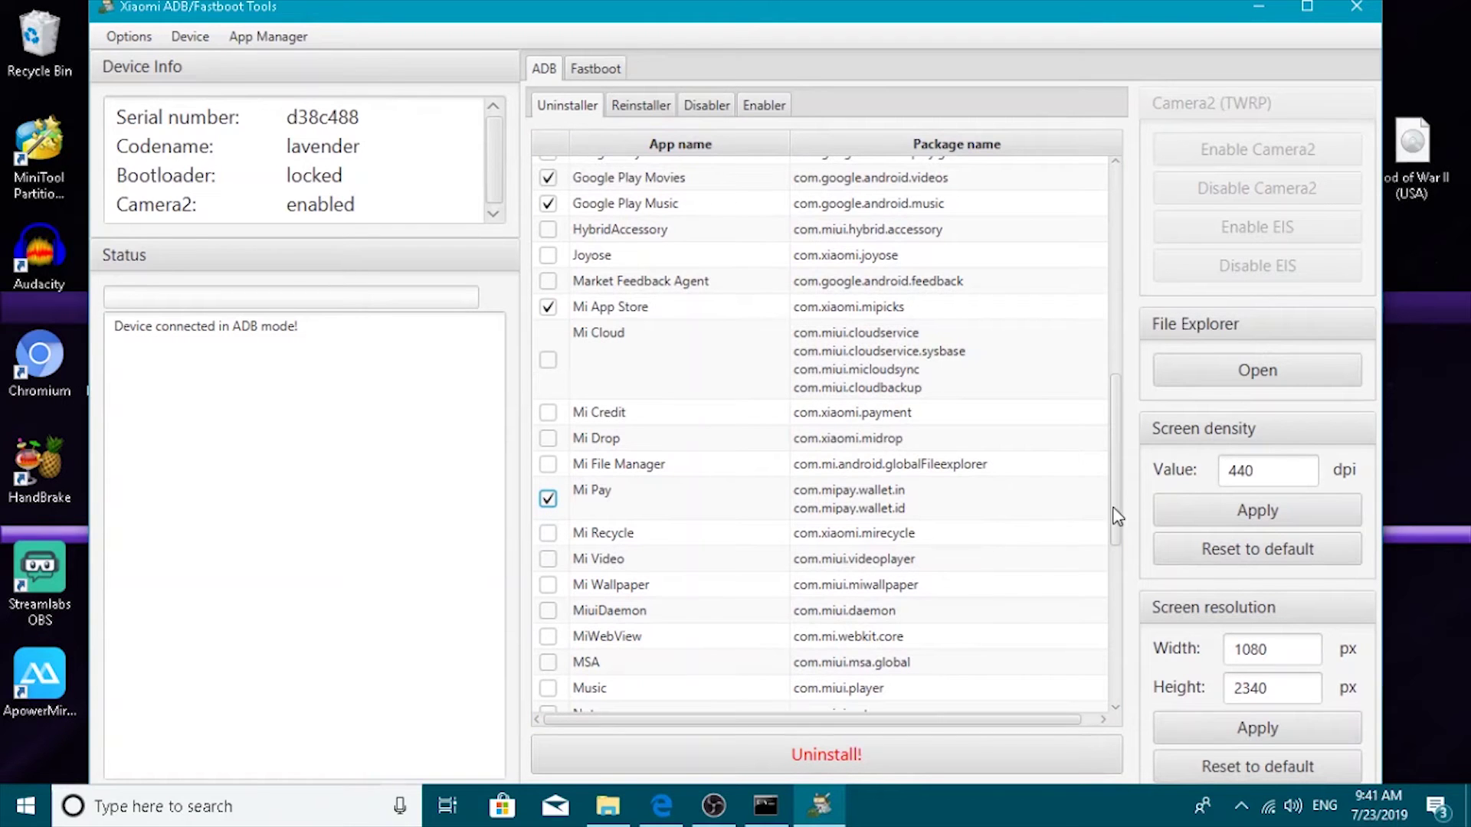
Step: Check the app selection, uninstall the marked apps from the phone, and review the result of each removal
left_click_drag(1116, 515, 1121, 629)
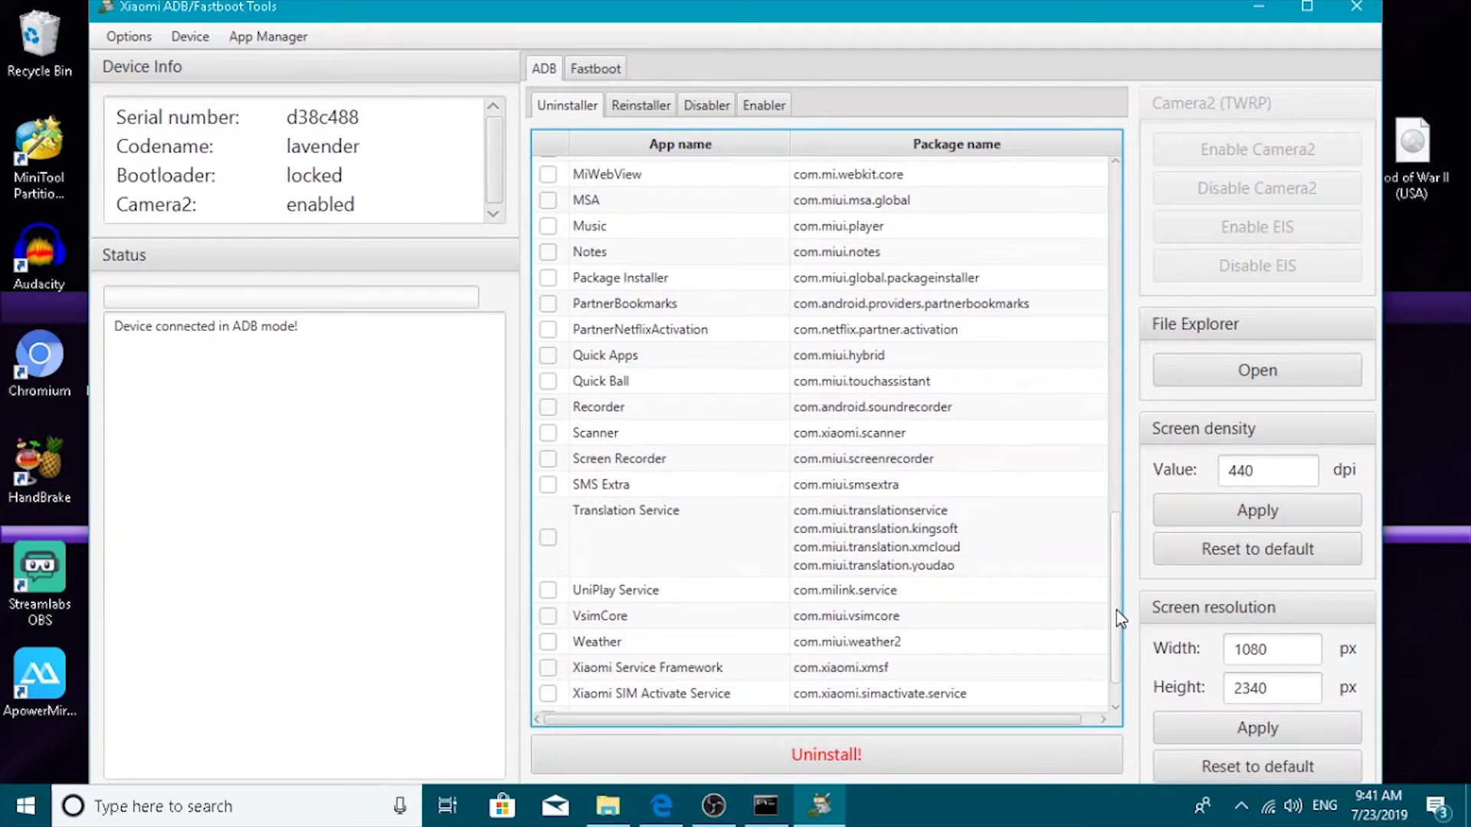
left_click_drag(1116, 615, 1116, 442)
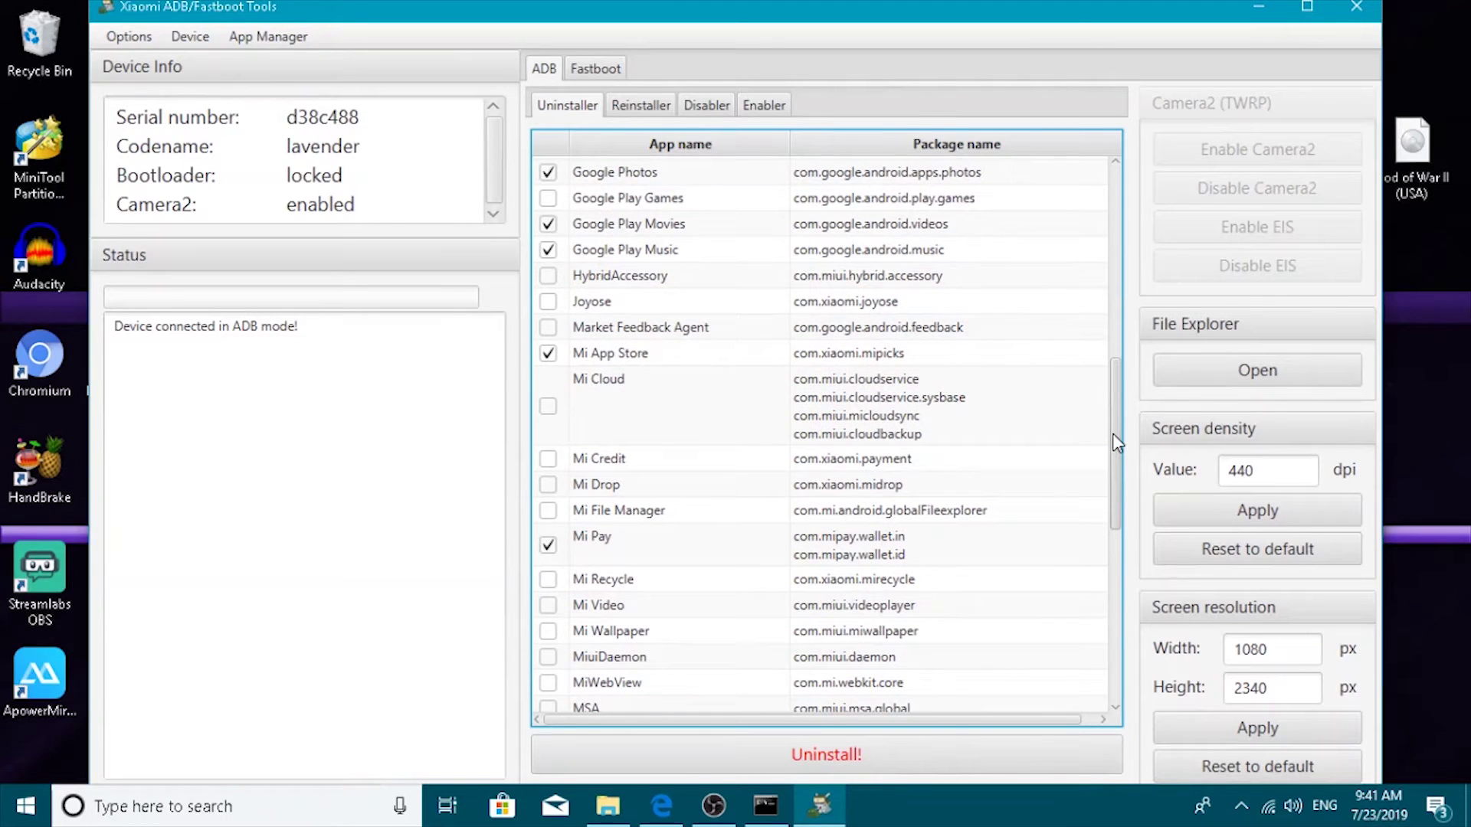
left_click_drag(1117, 443, 1117, 445)
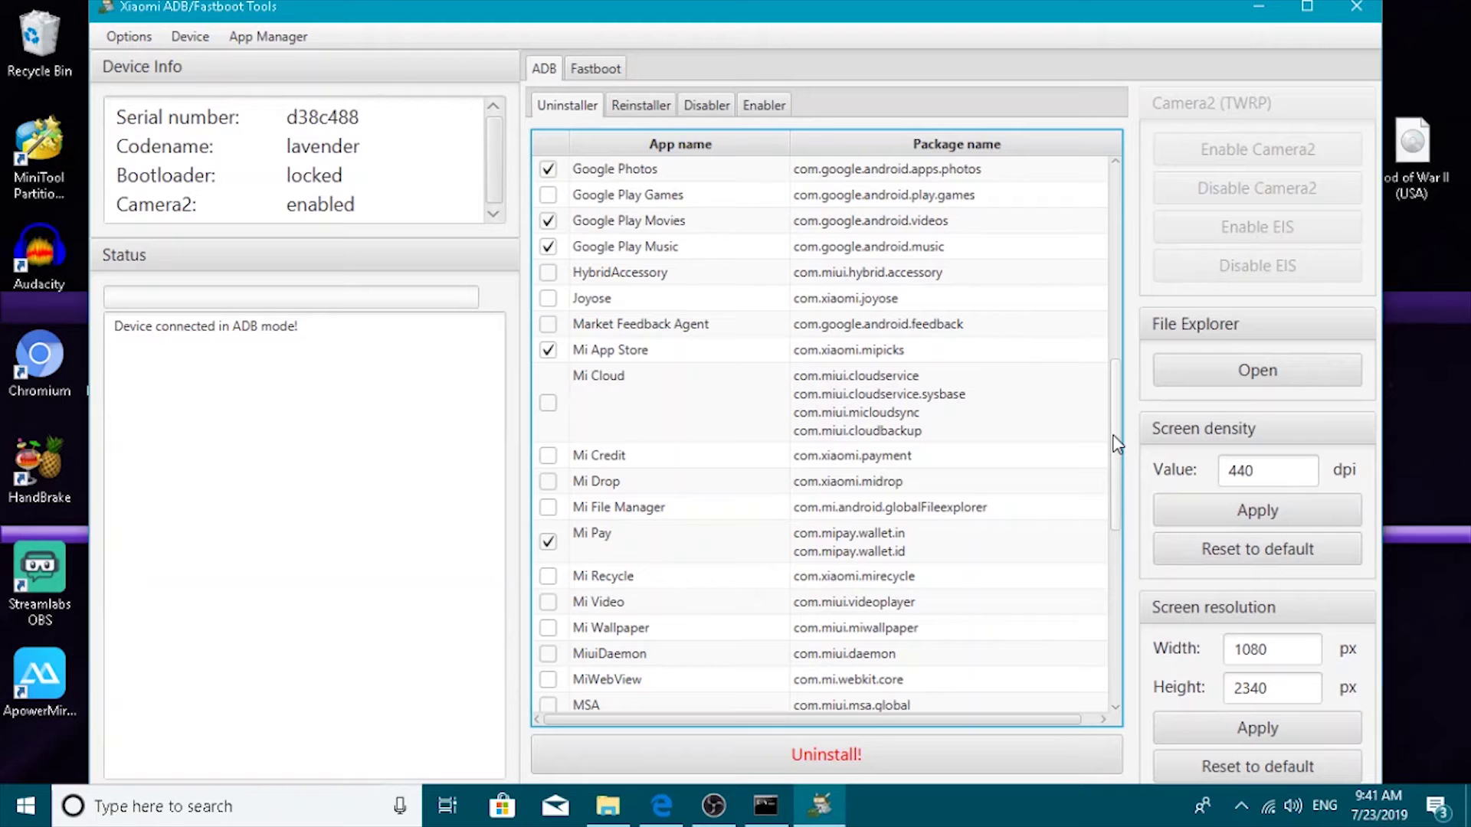
left_click_drag(1119, 445, 1109, 409)
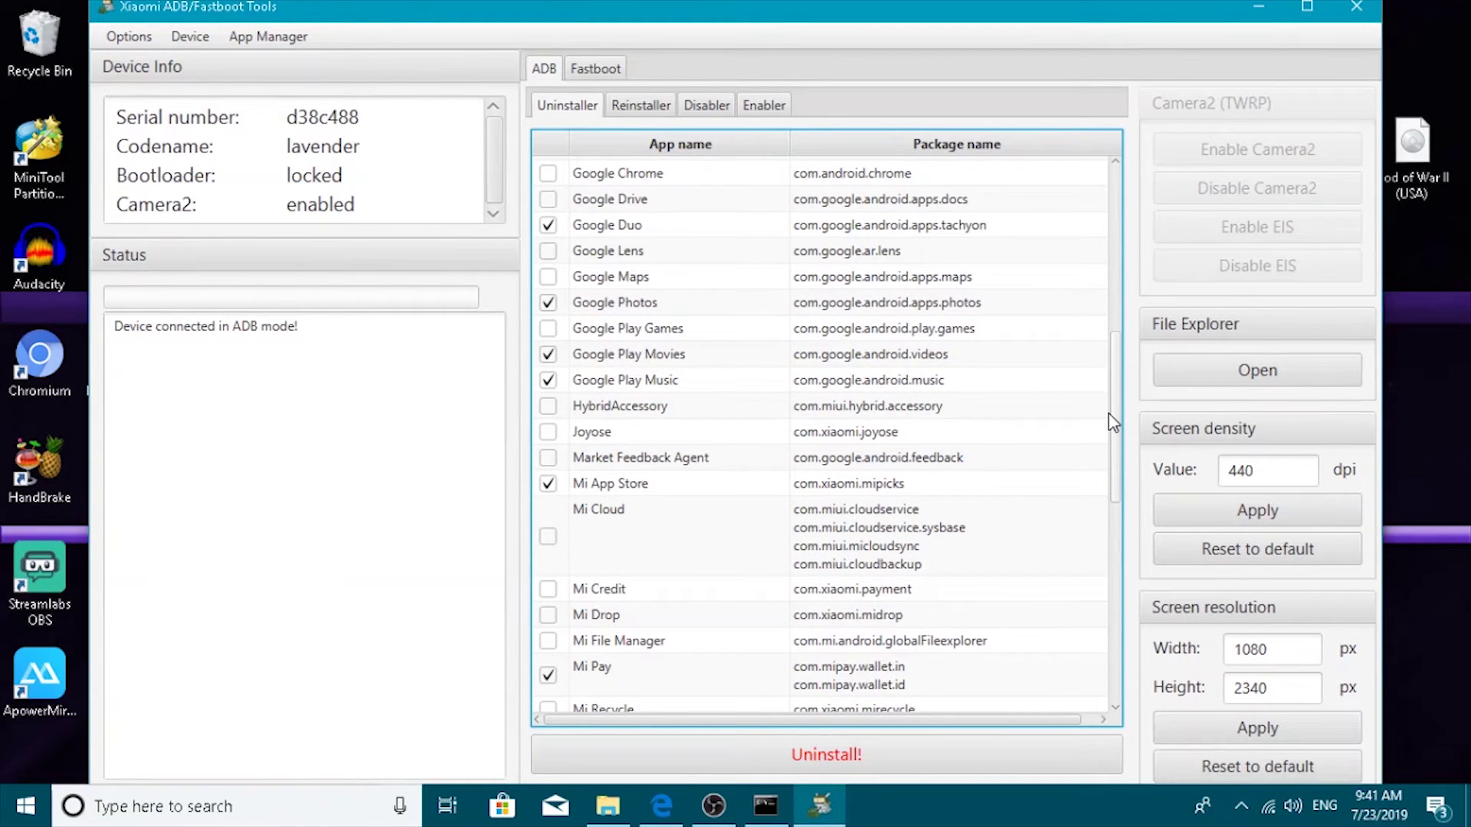
left_click_drag(1111, 416, 1120, 235)
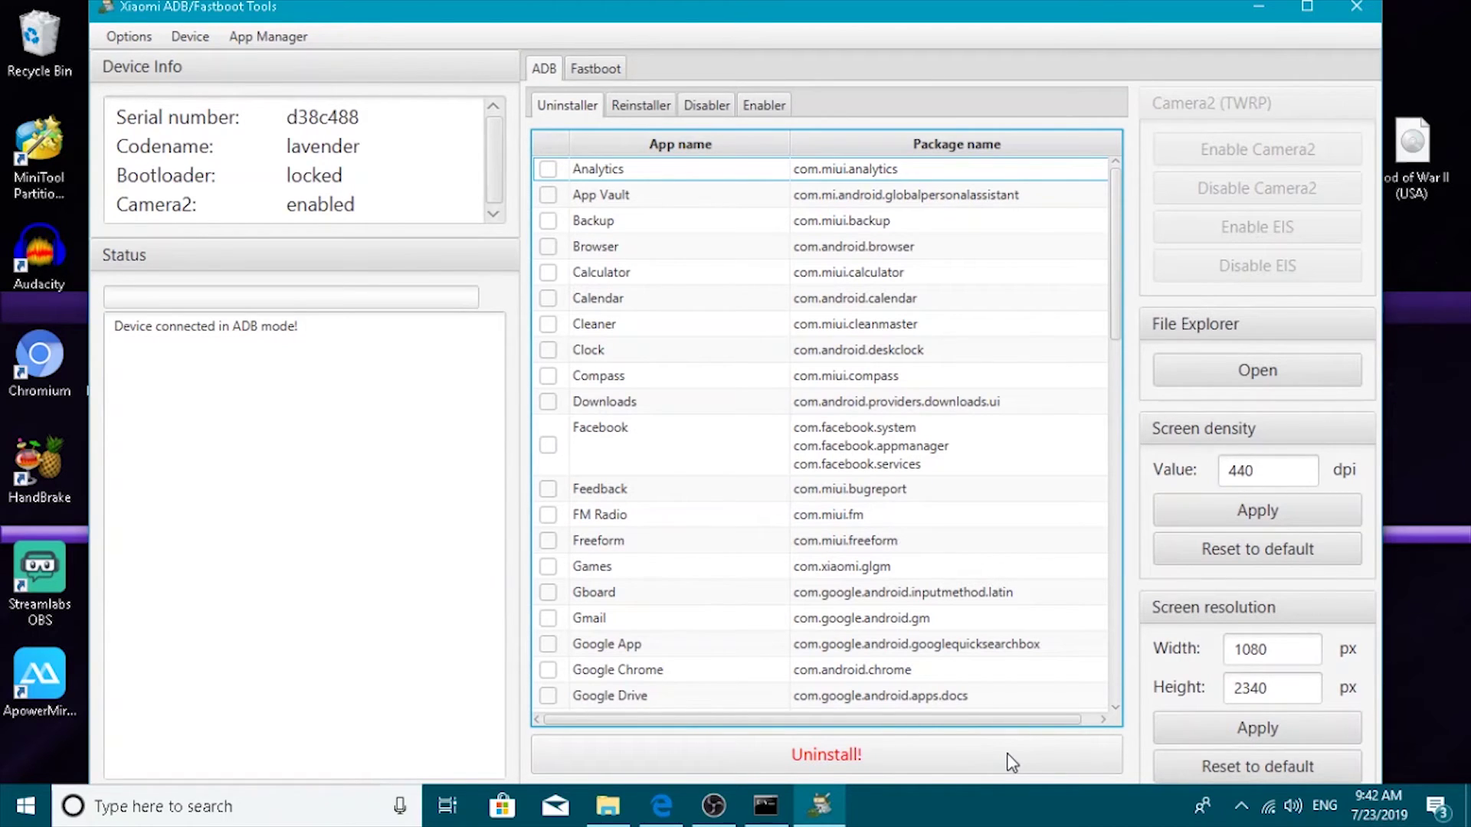
left_click(941, 757)
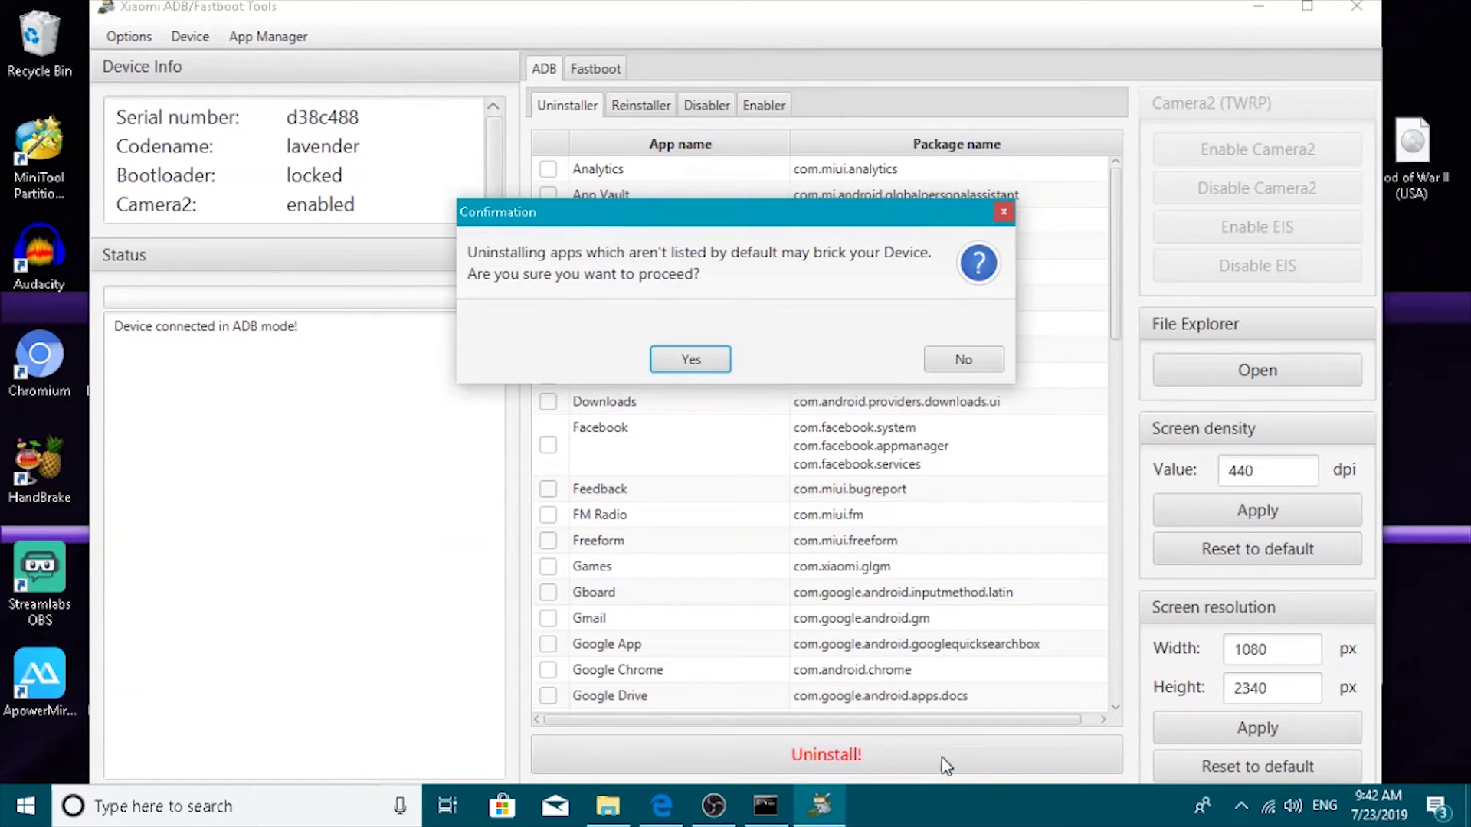
left_click(706, 364)
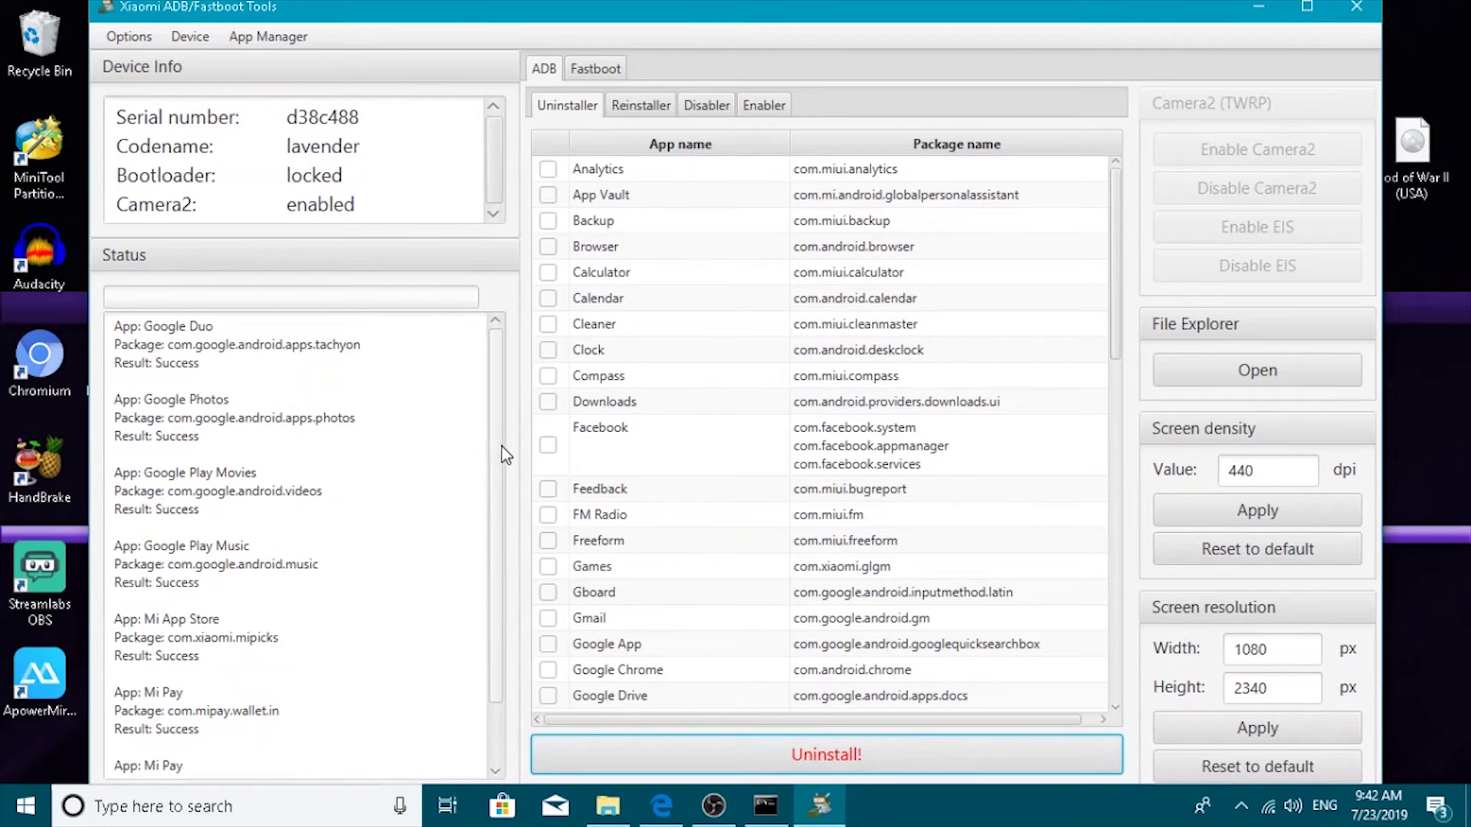
scroll(502, 447, "down", 2)
left_click_drag(498, 482, 501, 491)
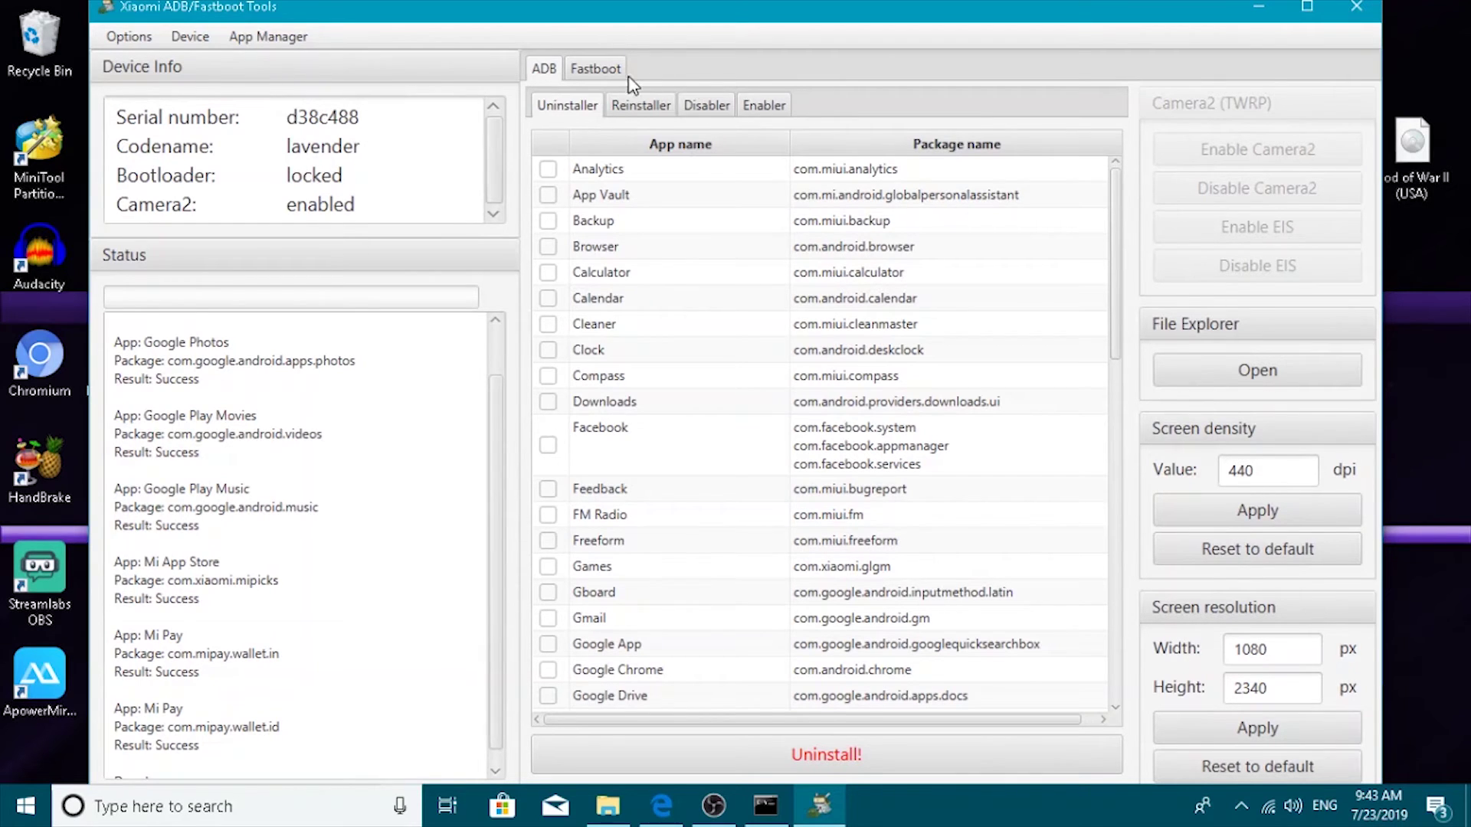
Step: Look over the Fastboot tools, the remaining uninstallable apps and the Reinstaller
left_click(602, 73)
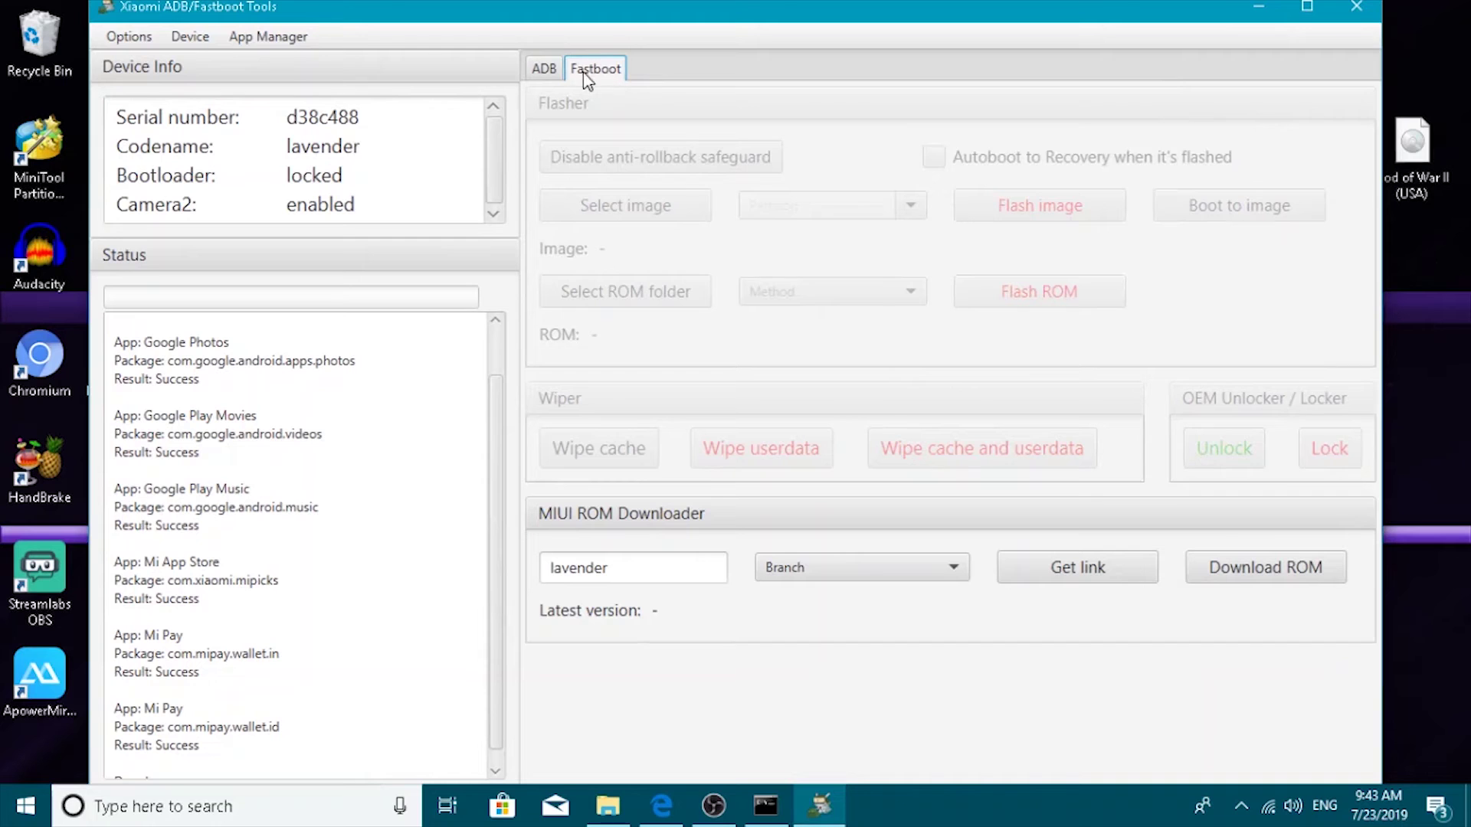
left_click(545, 69)
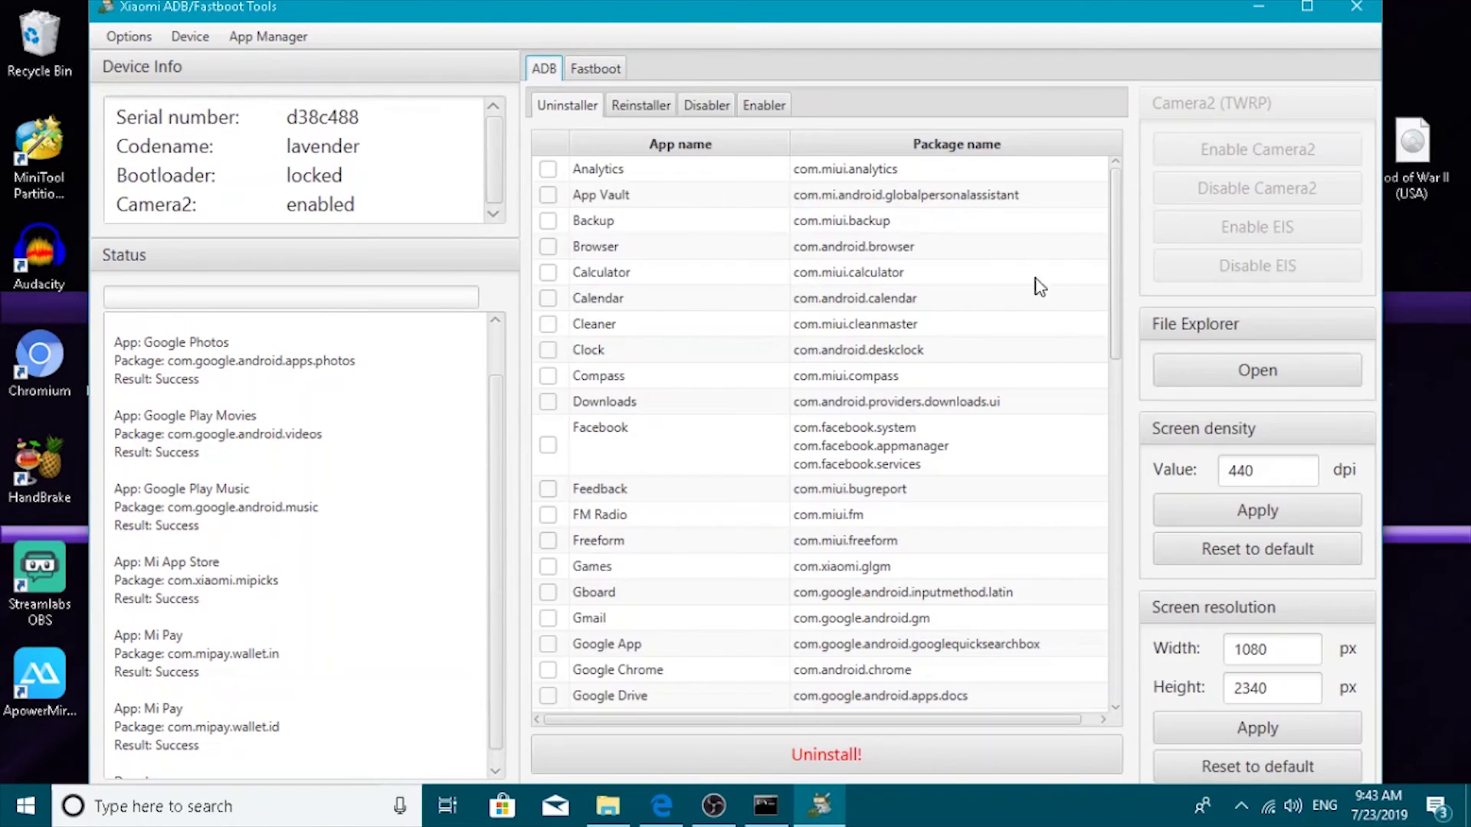
left_click_drag(1118, 287, 1119, 664)
left_click(647, 105)
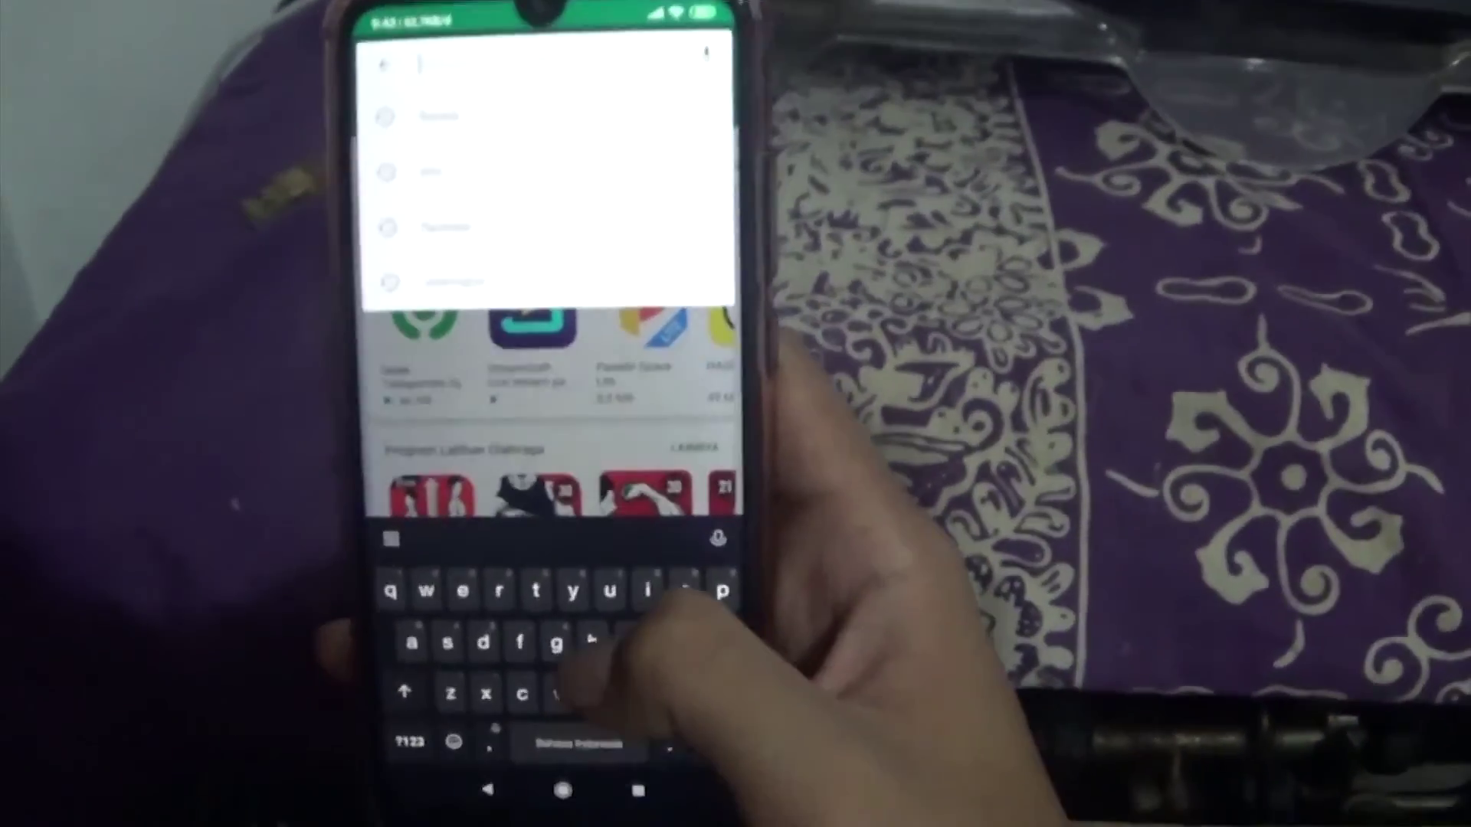
type("goo")
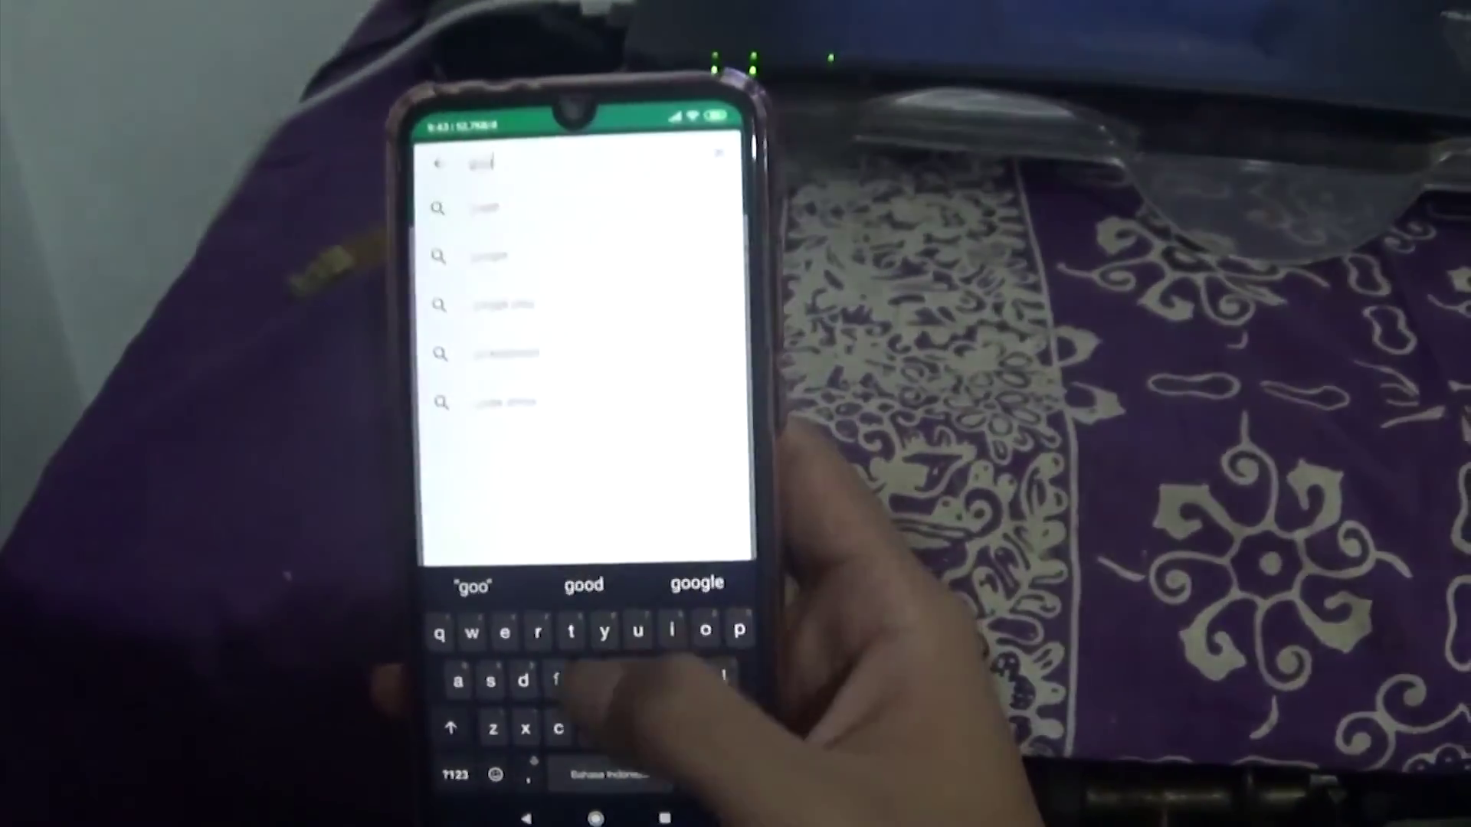
type("gle ")
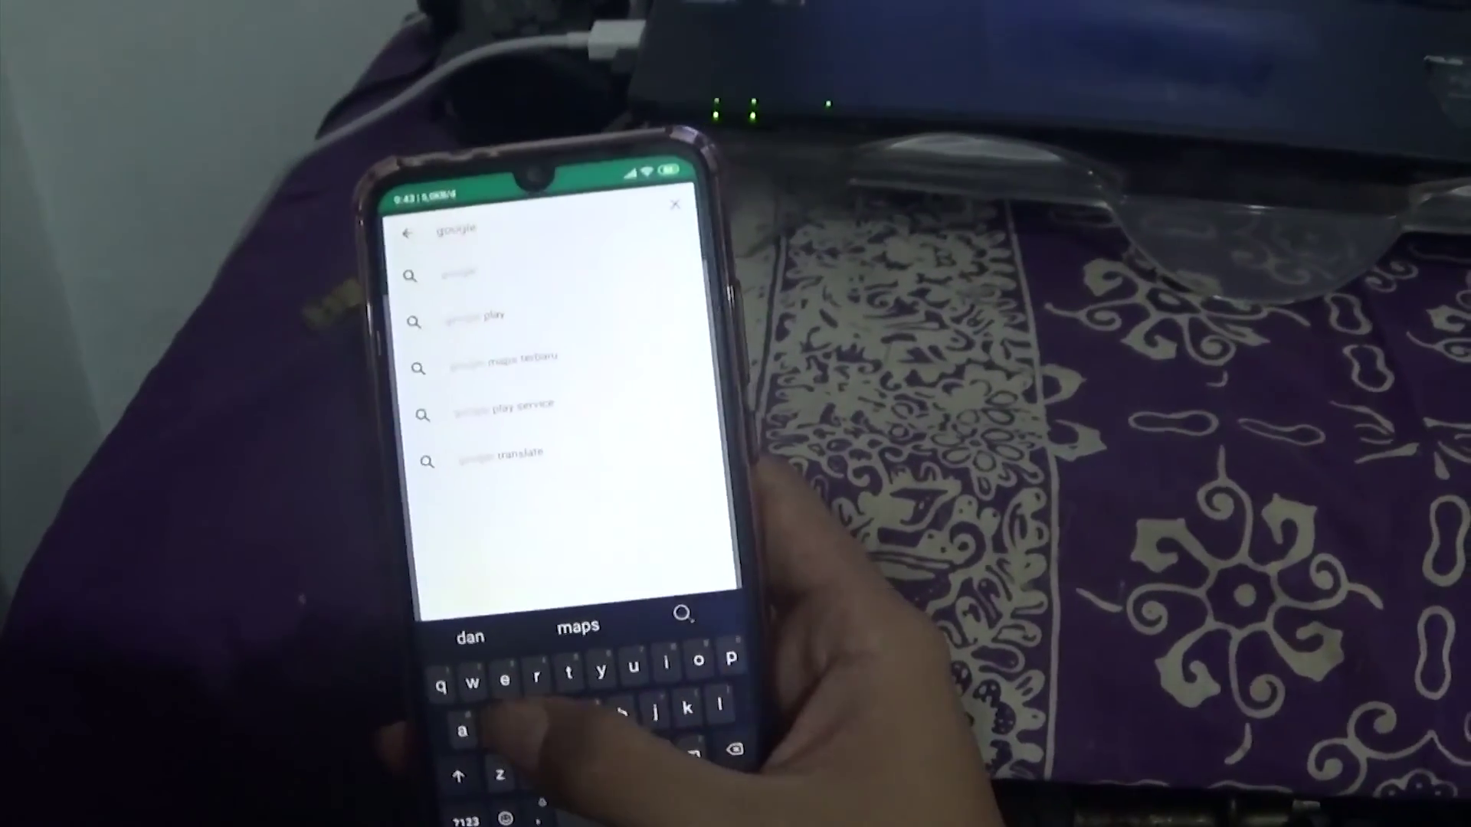
type("duo")
key("Return")
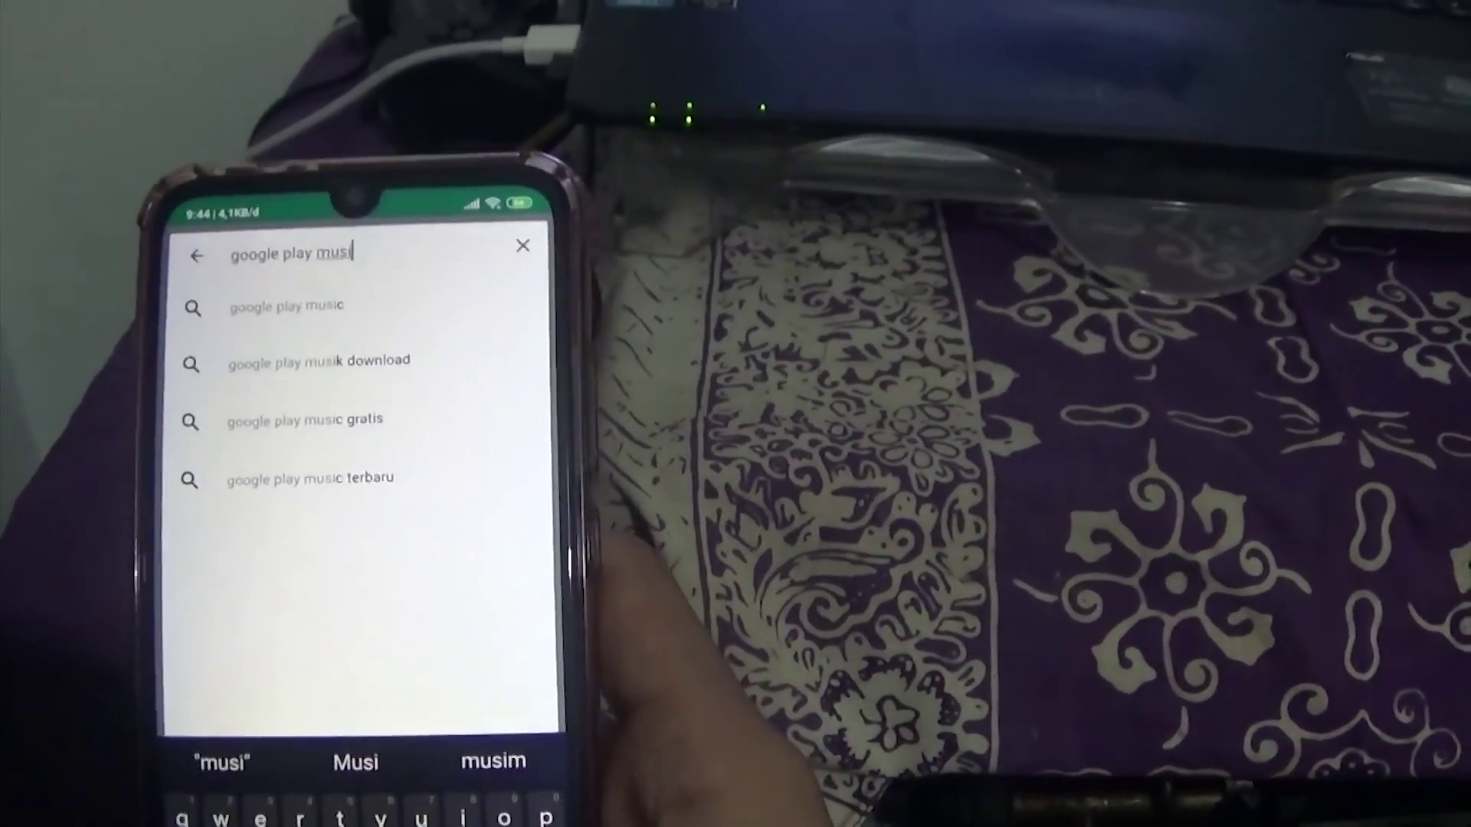
key("Return")
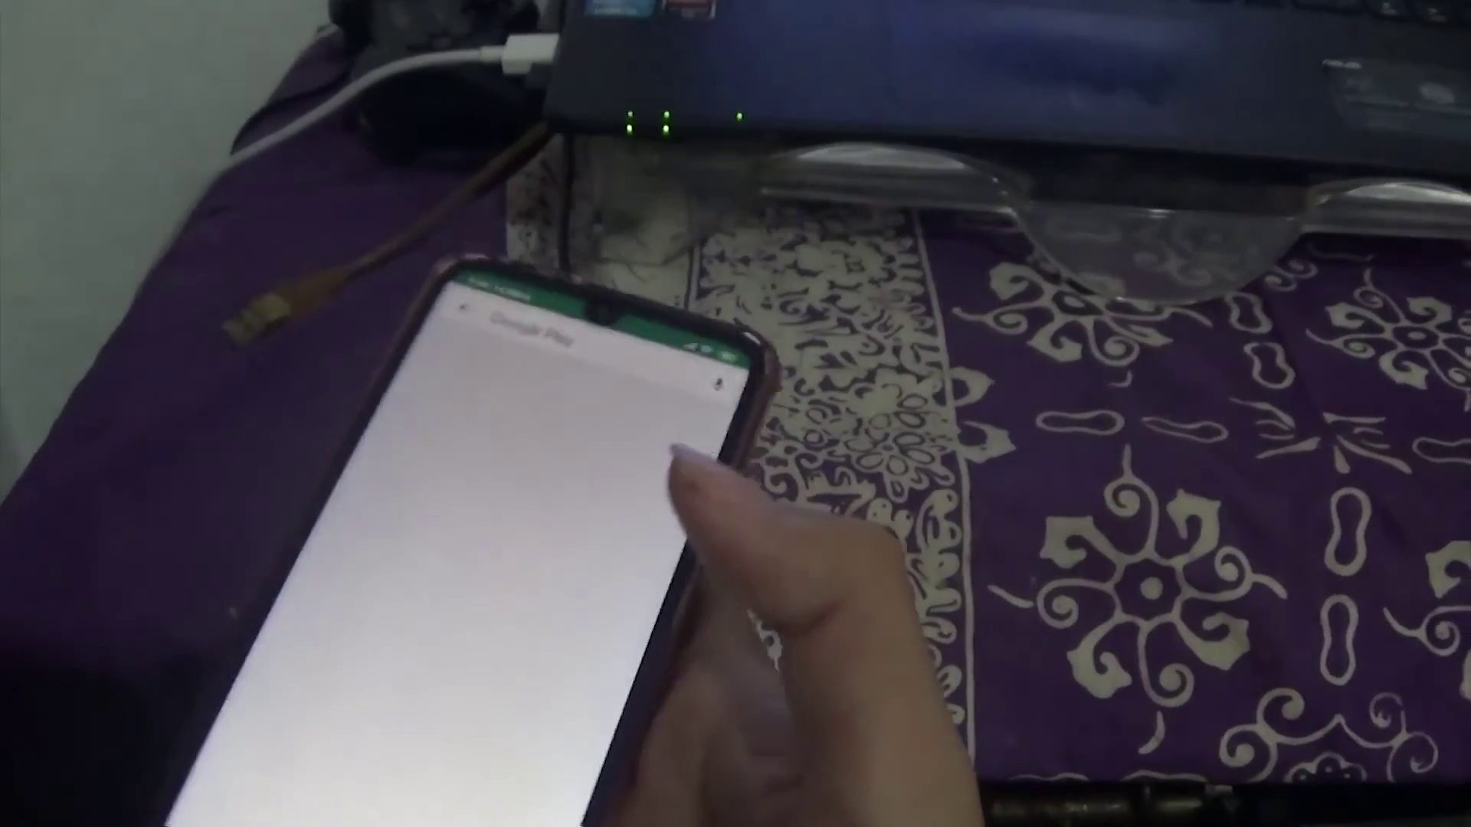